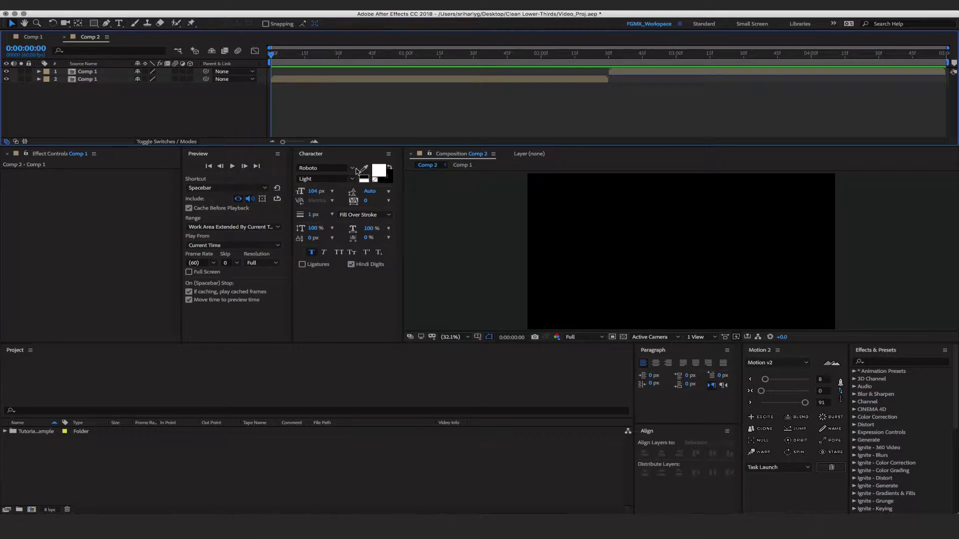
Create a new 1920 x 1080, 60 fps composition with a duration of 0:00:02:30.
left_click(32, 510)
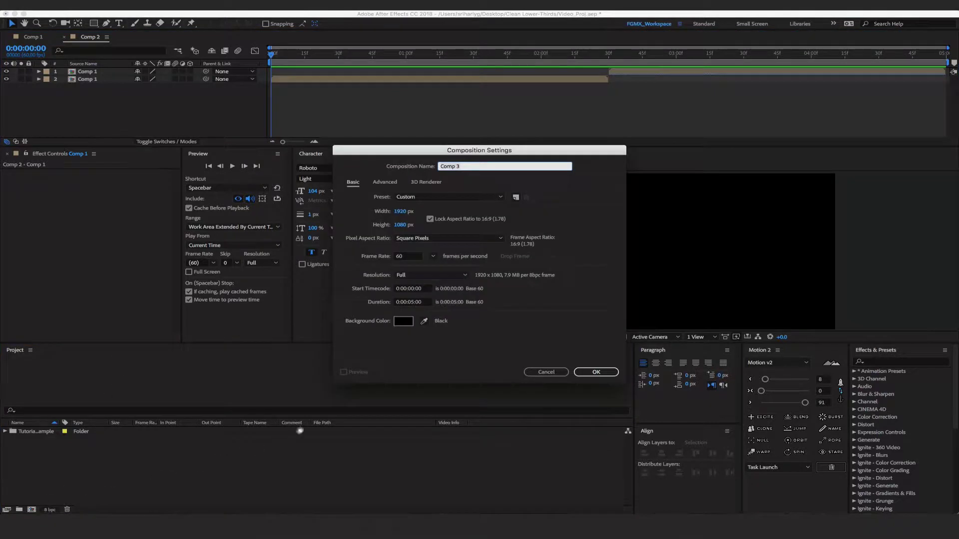
left_click(413, 302)
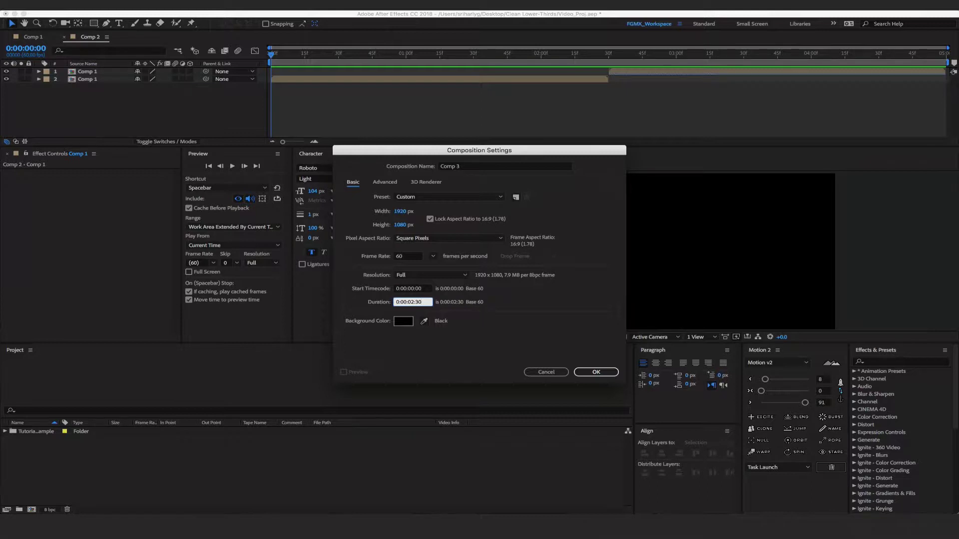
key("Return")
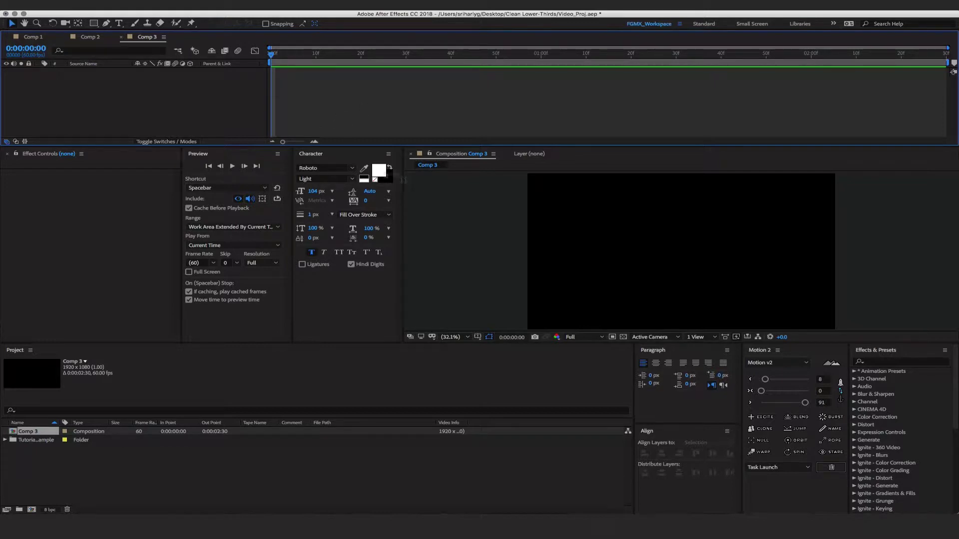
Draw a wide blue rectangle across the middle of the composition and start keyframing its position at 0:00:00:00.
key("q")
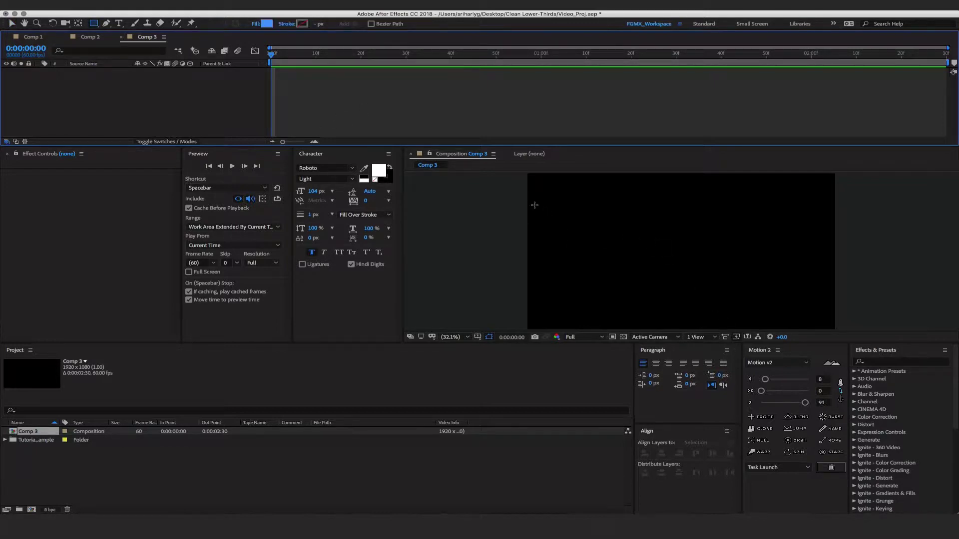
left_click_drag(556, 213, 807, 284)
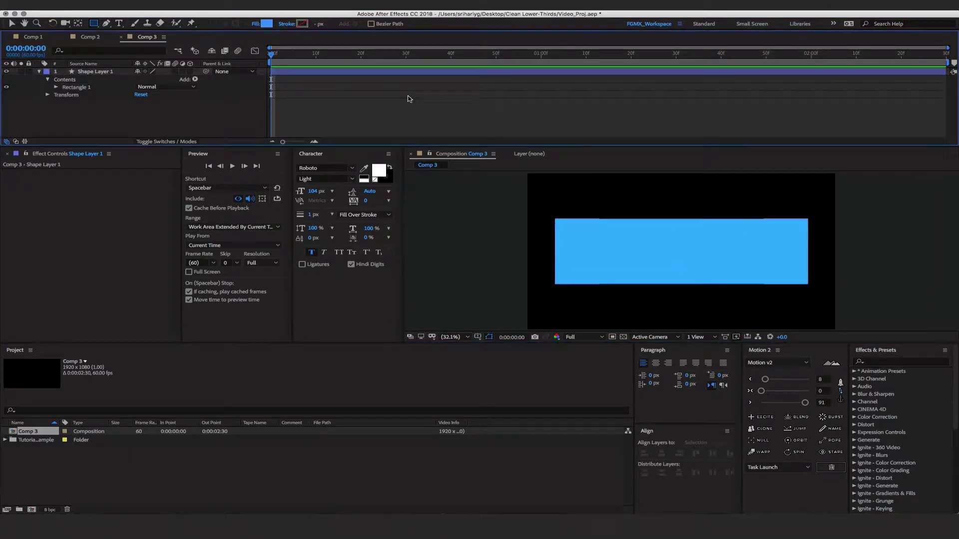
left_click(92, 72)
key("p")
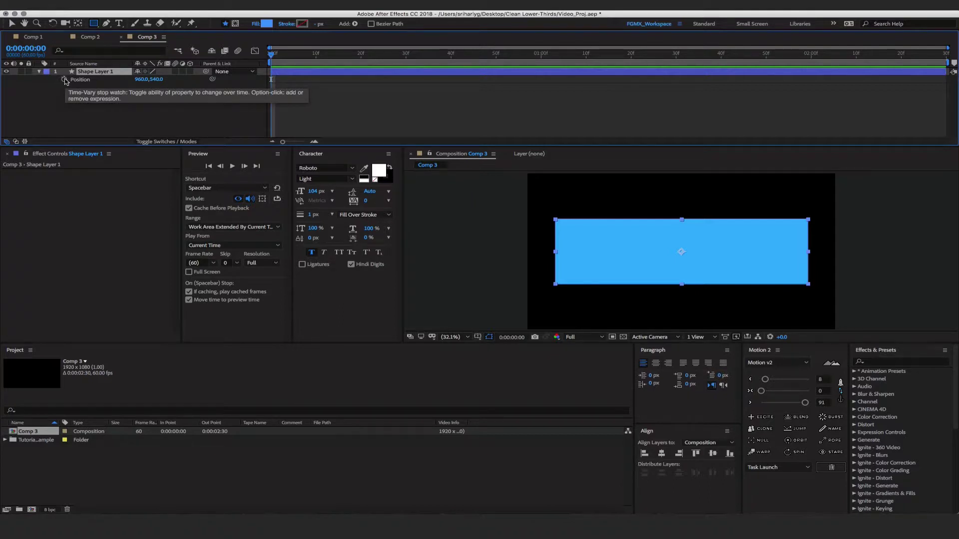
left_click(64, 79)
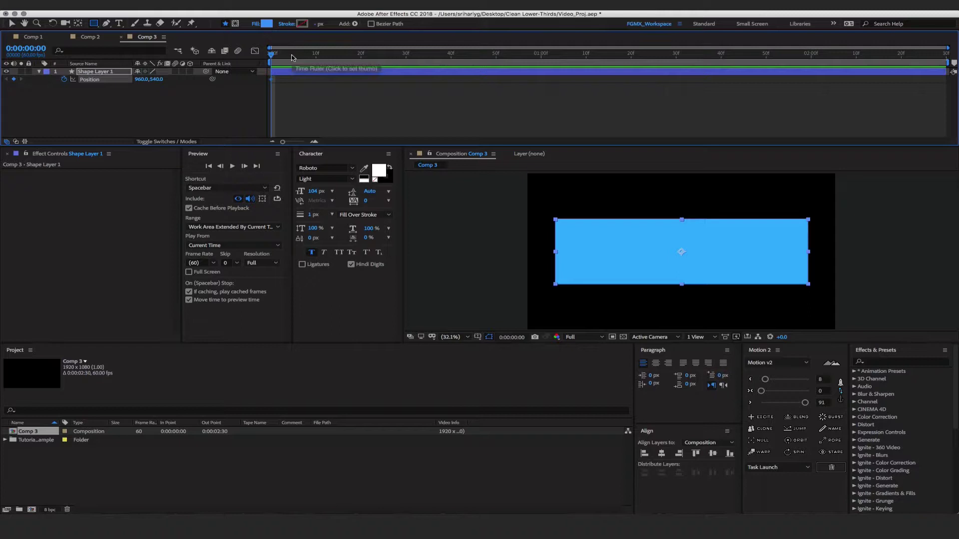
Add a second position keyframe at 0:00:01:40, and set the first keyframe's X position to -801 so the rectangle starts off-frame.
left_click_drag(281, 56, 792, 62)
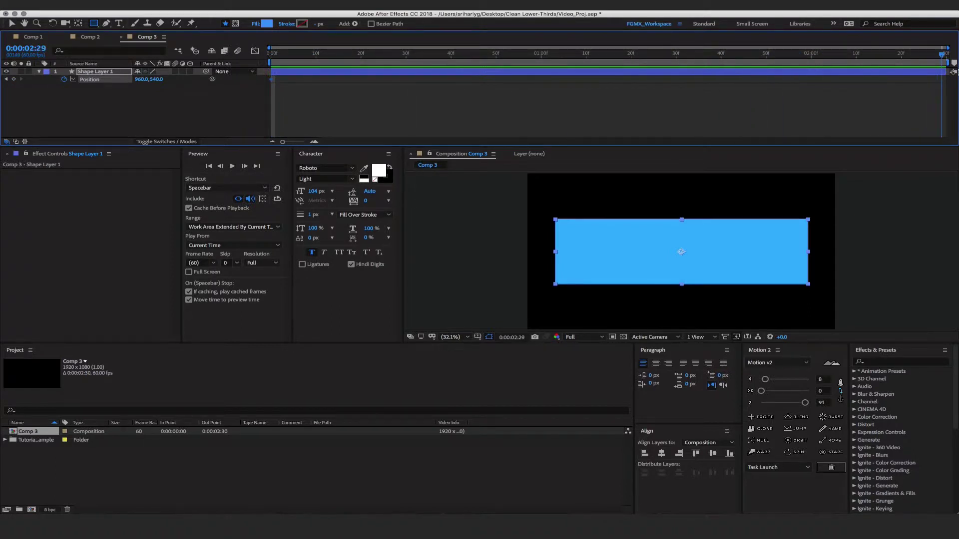
left_click_drag(662, 60, 721, 64)
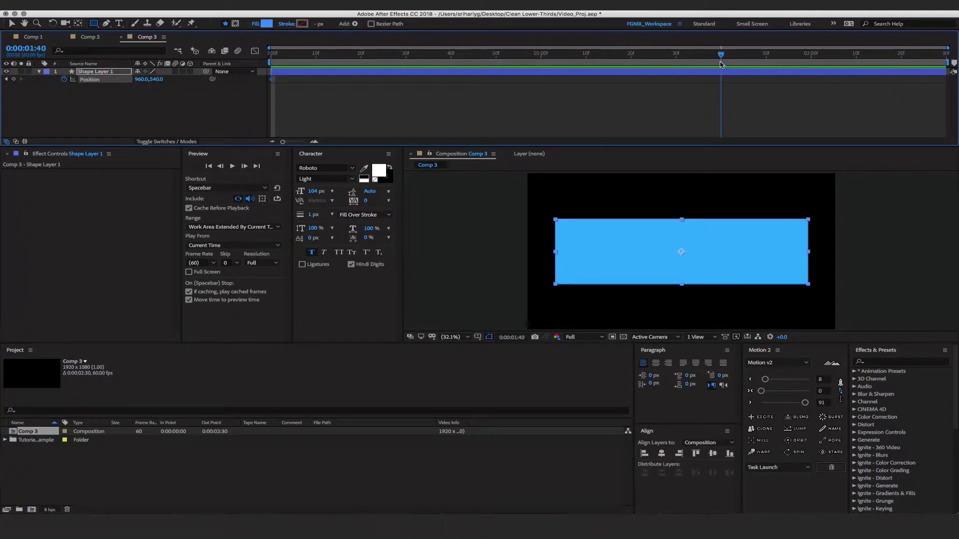
left_click(14, 79)
left_click(6, 79)
left_click_drag(146, 81, 78, 90)
Apply easing to both of the rectangle's position keyframes and preview the slide-in animation.
left_click_drag(770, 111, 135, 35)
left_click(753, 403)
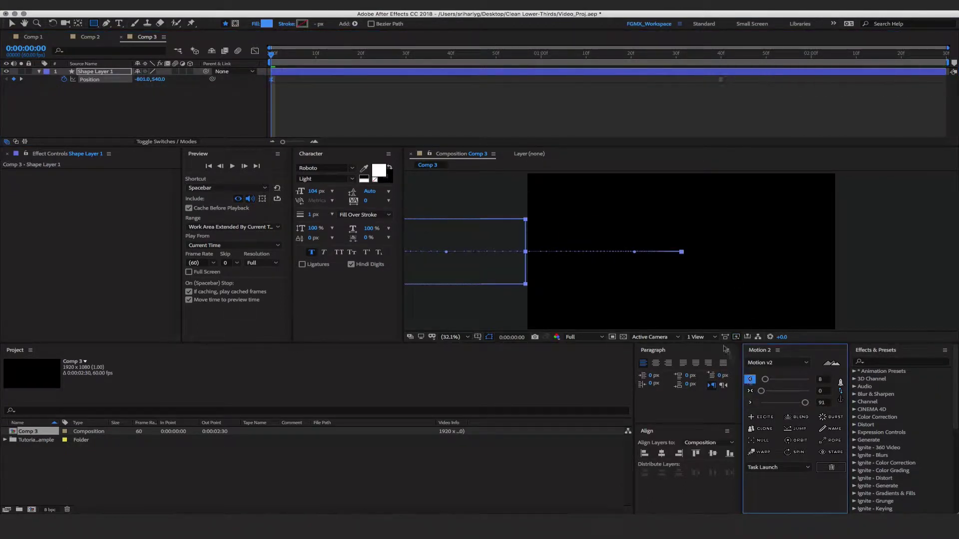
left_click(499, 123)
key("space")
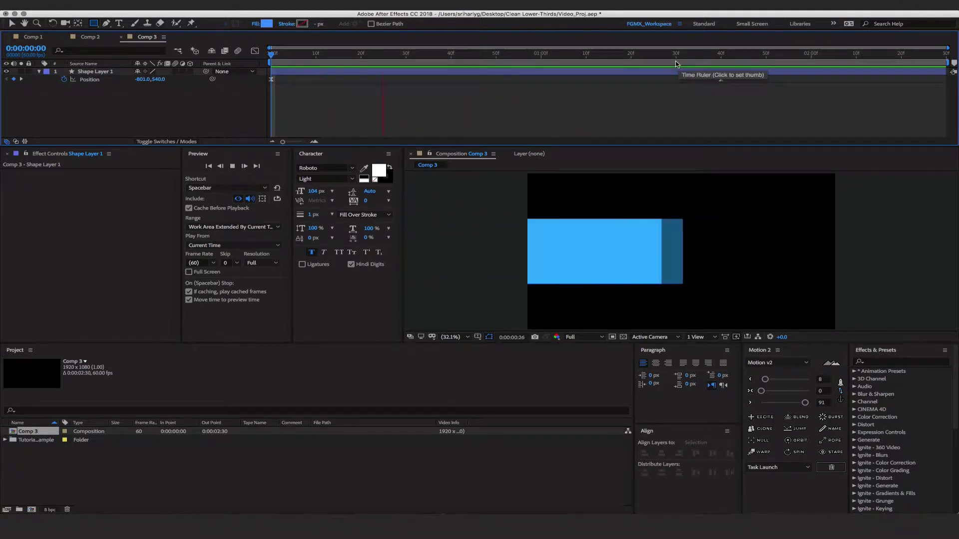
key("space")
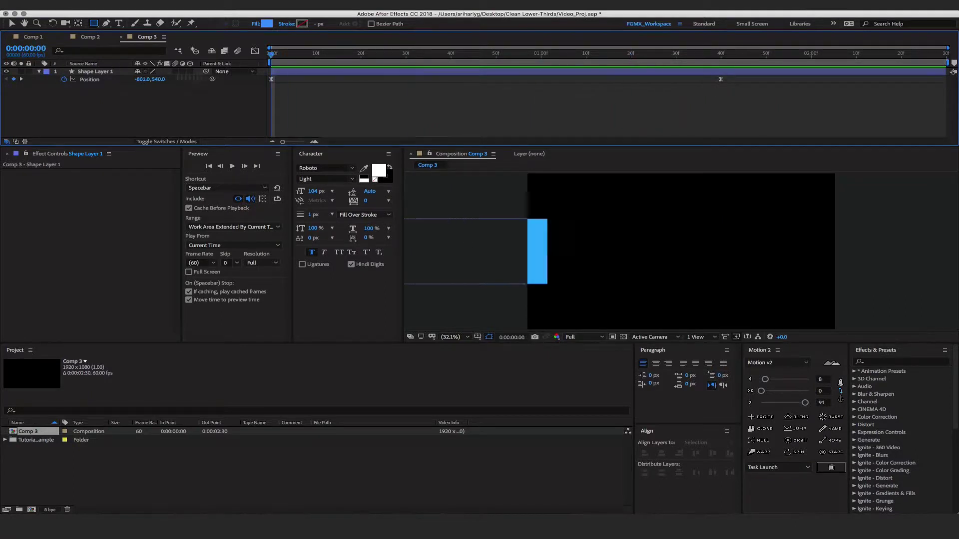
Shorten the slide-in by moving the rectangle's end position keyframe to 0:00:01:13, and preview the faster animation.
left_click_drag(722, 80, 598, 81)
left_click(631, 98)
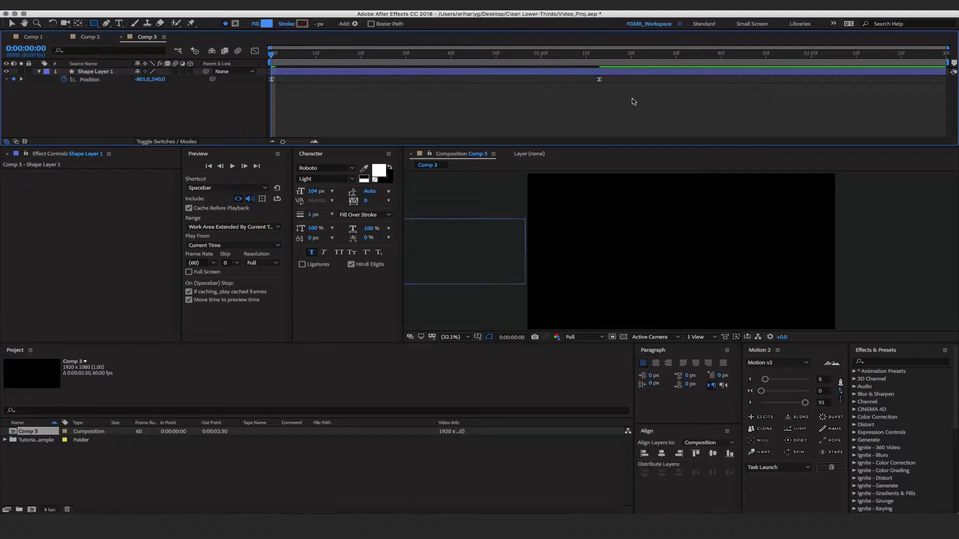
key("space")
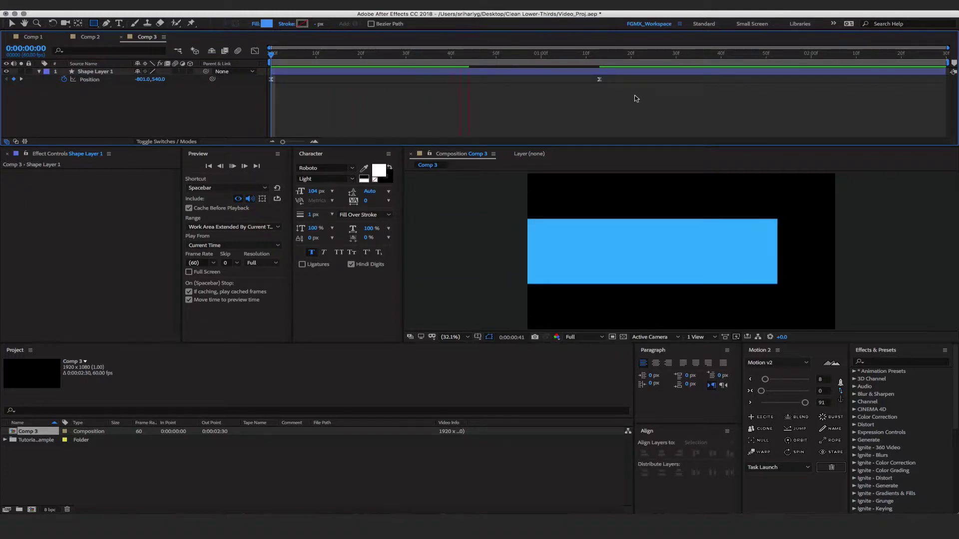
key("space")
key("Home")
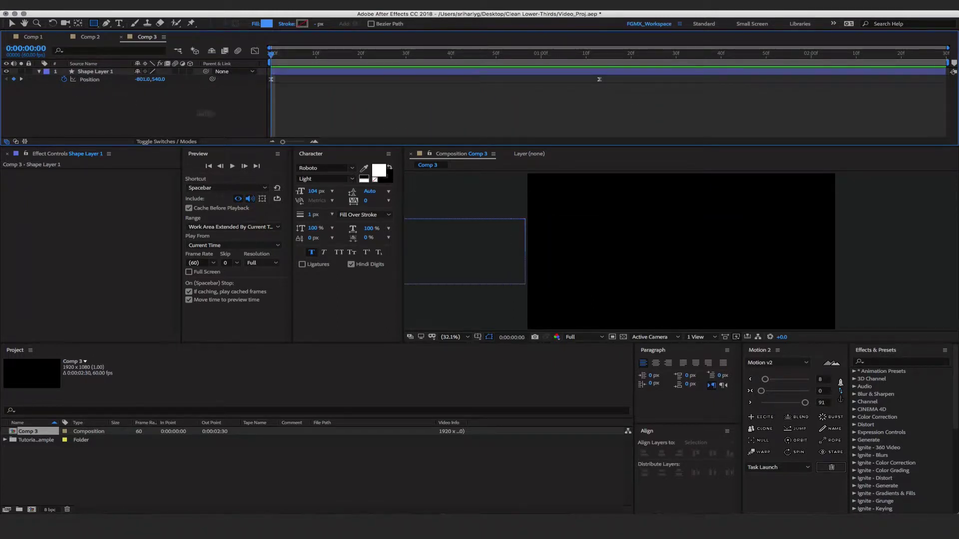
At 0:00:01:13, add a white text layer with the person's full name on the blue rectangle.
left_click(598, 55)
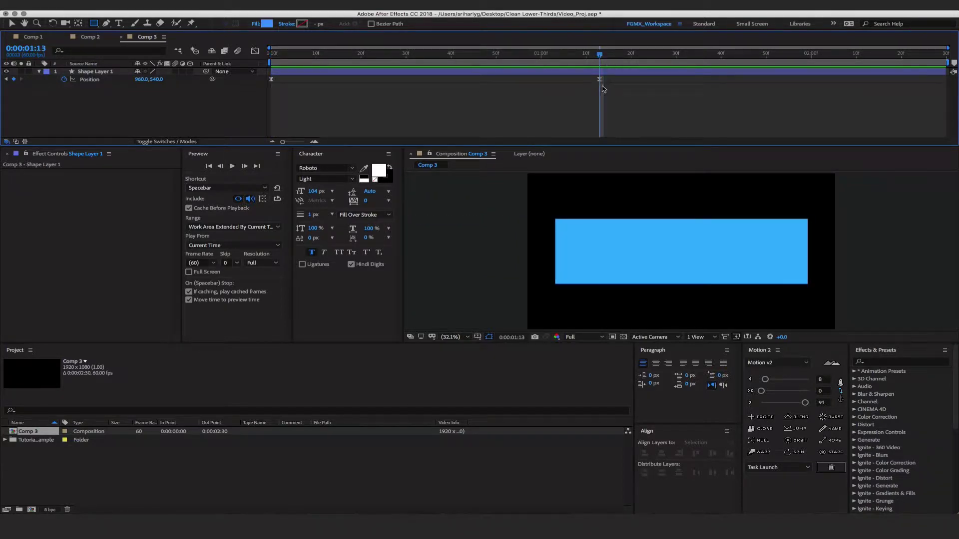
key("ctrl+t")
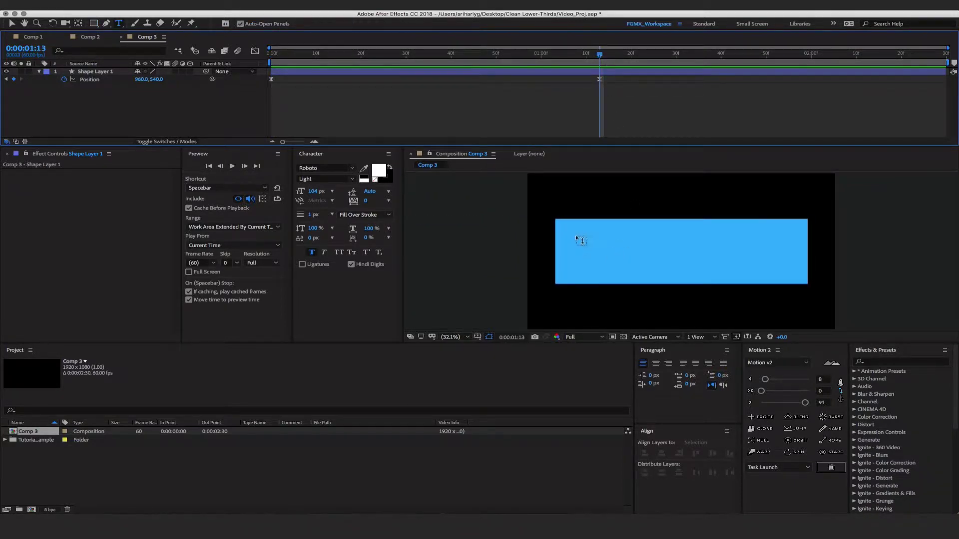
left_click(575, 235)
type("John Doe")
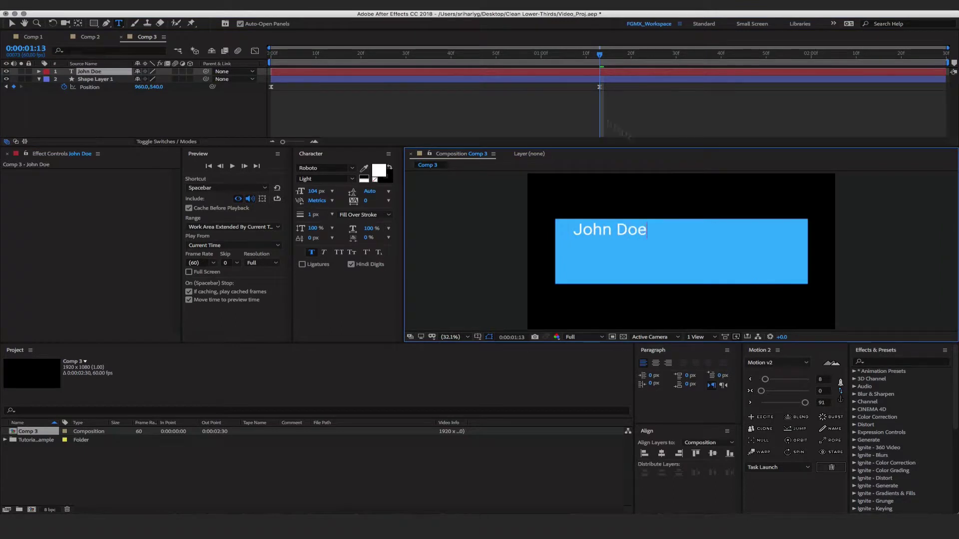
Scale the name text to 185% and centre it horizontally and vertically in the composition.
left_click(511, 74)
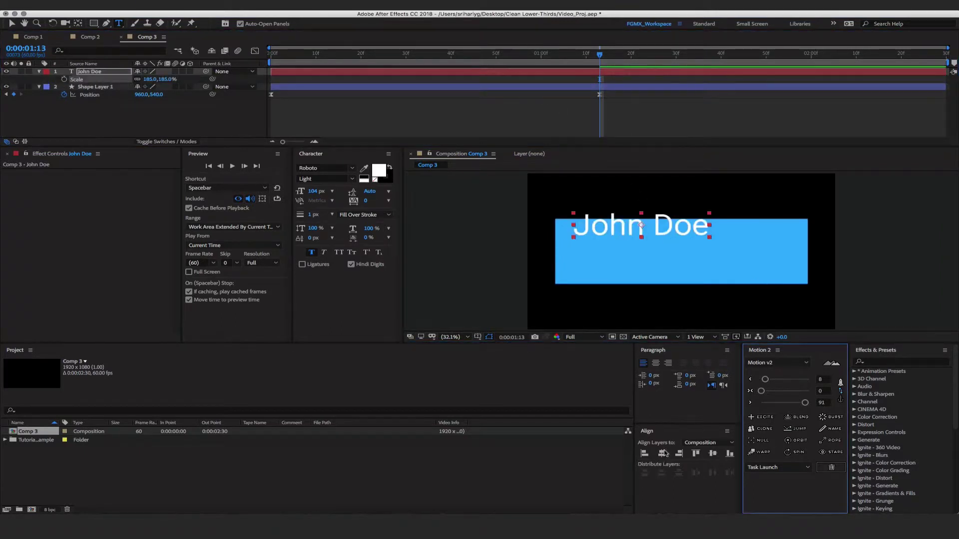
left_click(661, 453)
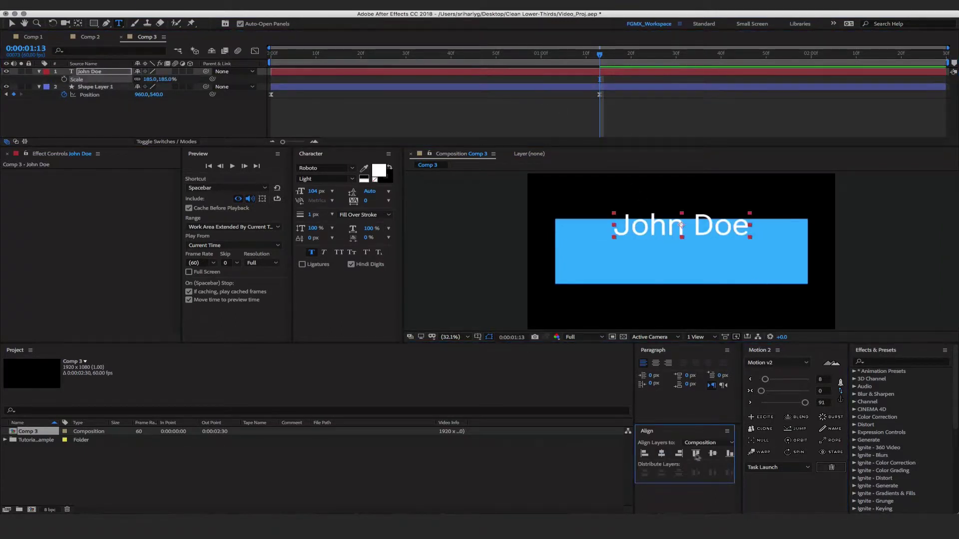
left_click(713, 454)
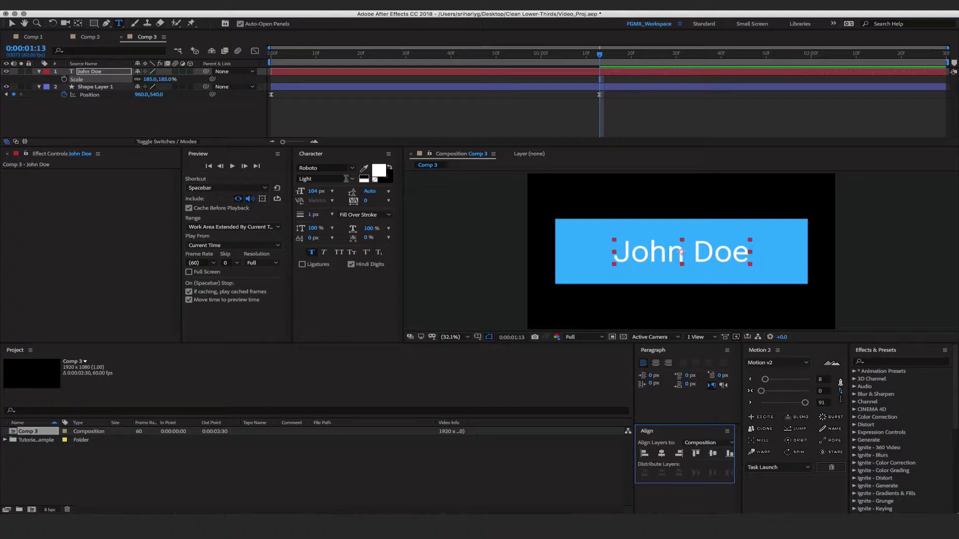
Set the name text's Roboto font style to Regular.
left_click(352, 180)
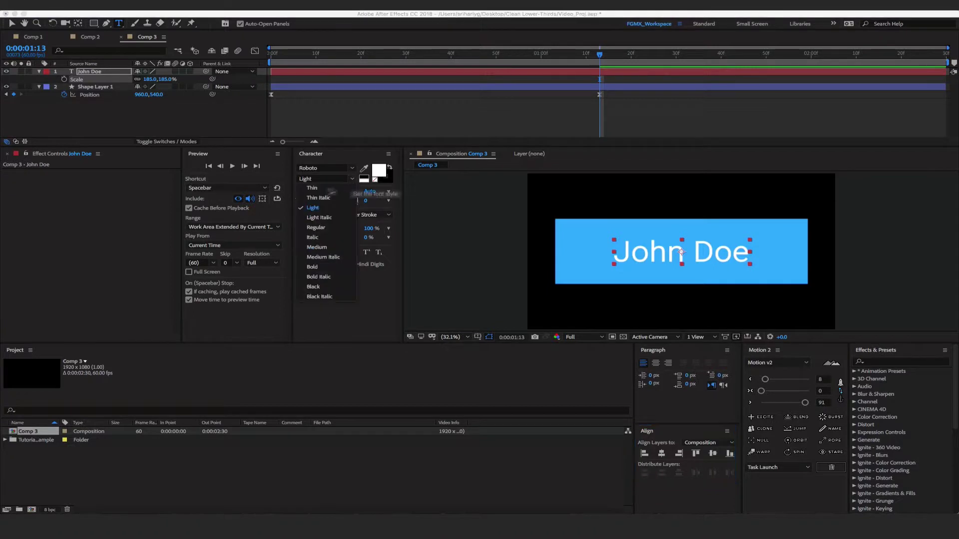
left_click(318, 228)
key("Down")
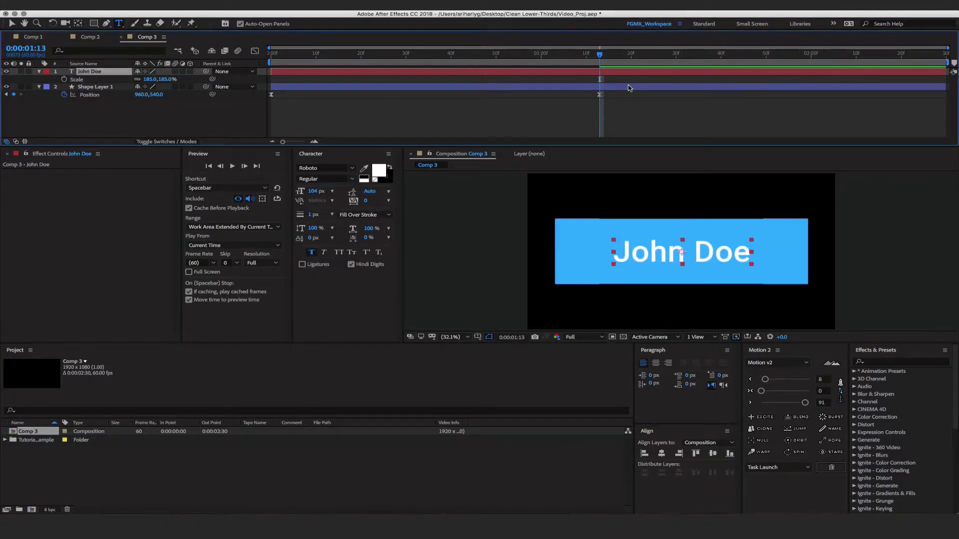
Nudge the name text left and up into the upper-left part of the blue rectangle.
key("shift+Left")
key("shift+Left")
key("shift+Left")
key("shift+Left")
key("shift+Left")
key("shift+Left")
key("shift+Left")
key("shift+Left")
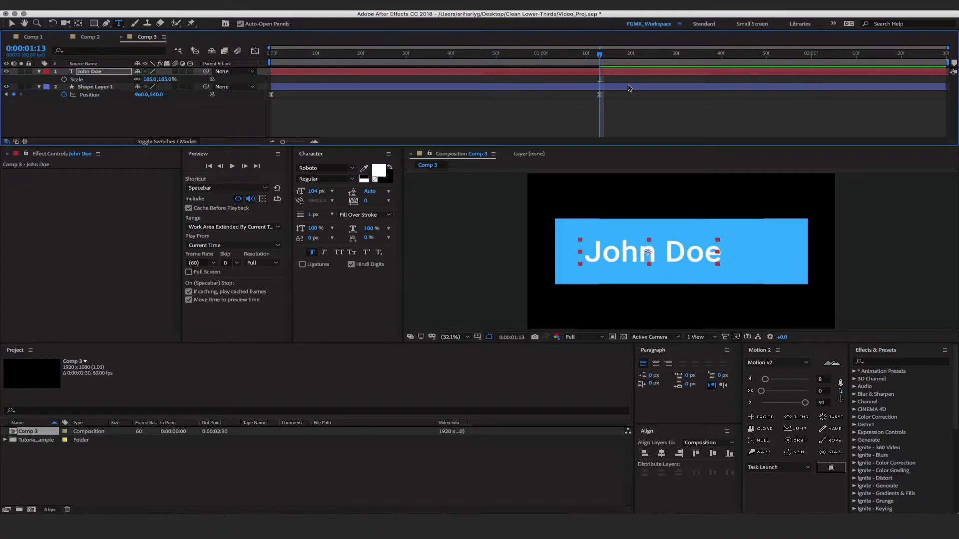
key("shift+Left")
key("shift+Left")
key("shift+Up")
key("shift+Up")
key("shift+Up")
key("shift+Up")
key("shift+Up")
key("shift+Up")
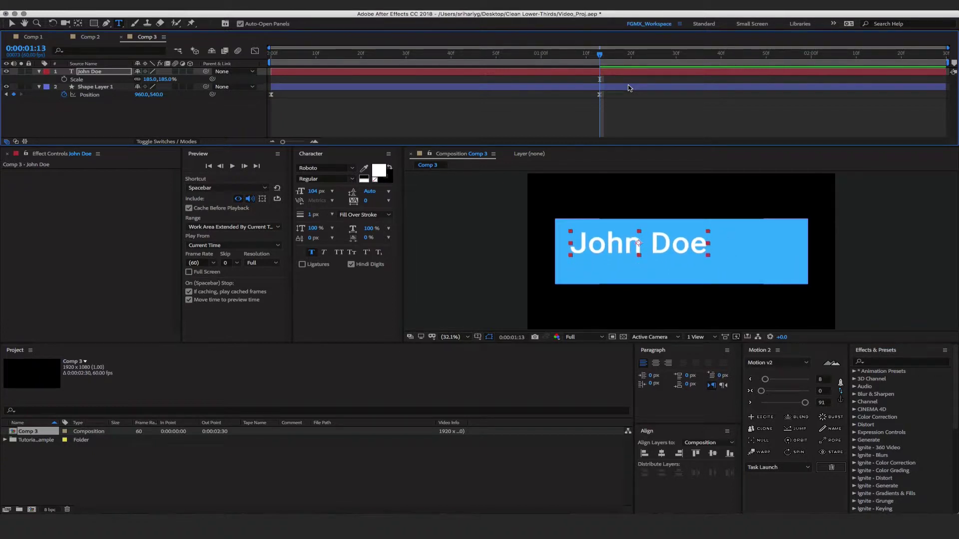
left_click(672, 110)
Duplicate the name text layer and nudge the copy down to form a second line beneath the original.
left_click(604, 73)
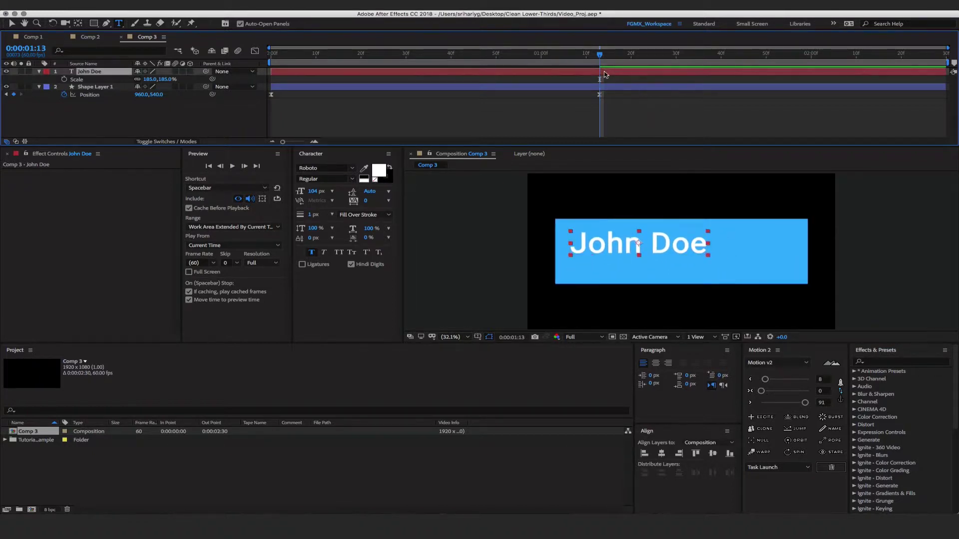
key("super+d")
key("shift+Down")
key("shift+Down")
key("shift+Down")
key("shift+Down")
key("shift+Down")
key("shift+Down")
key("shift+Down")
key("shift+Down")
key("shift+Down")
key("shift+Down")
key("shift+Down")
key("shift+Down")
key("shift+Down")
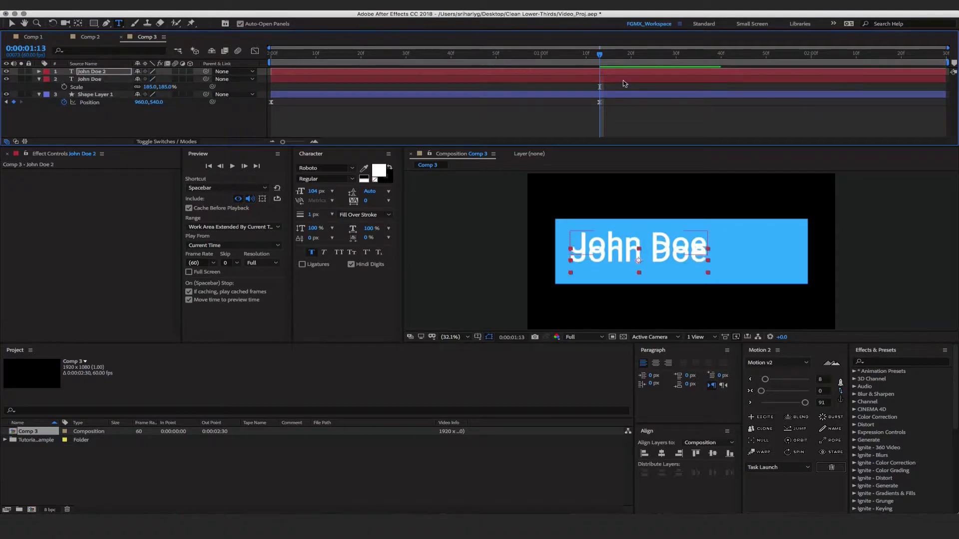
key("shift+Down")
key("shift+Up")
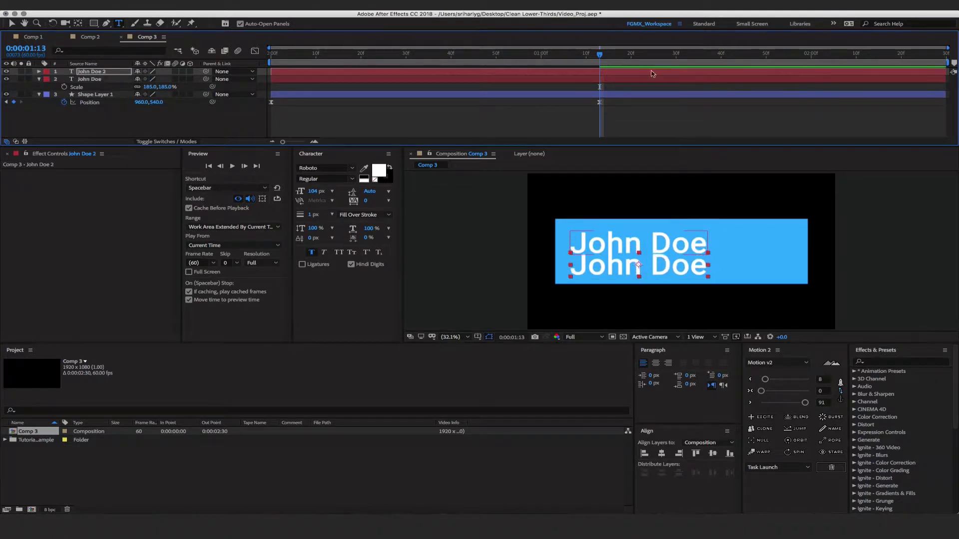
Replace the duplicated text with MANAGER and set its font style to Light.
double_click(315, 71)
type("MANAGER")
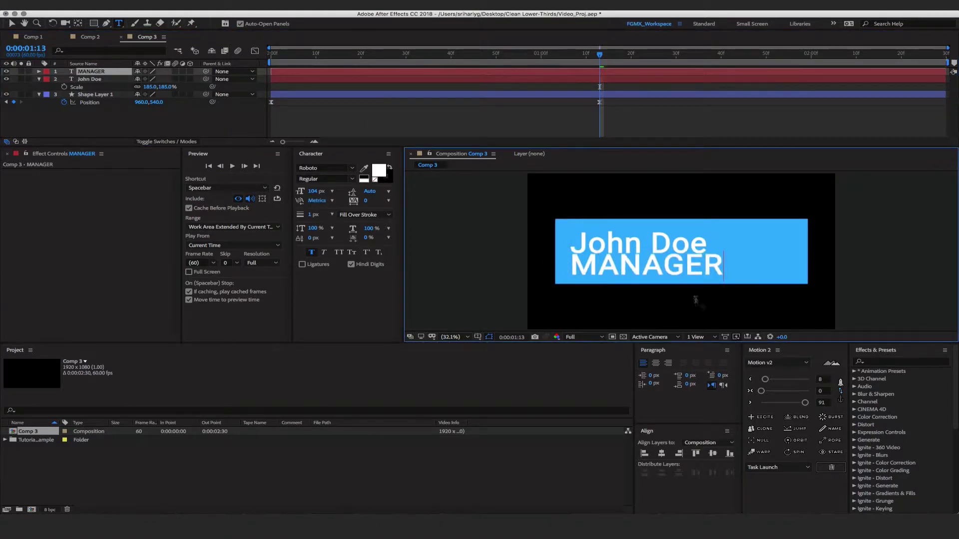
key("super+a")
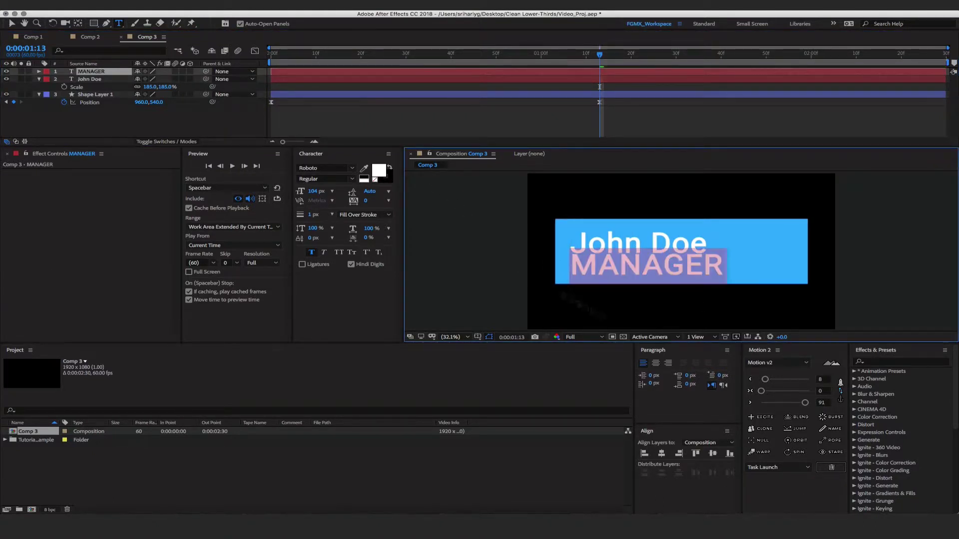
left_click(351, 180)
left_click(312, 208)
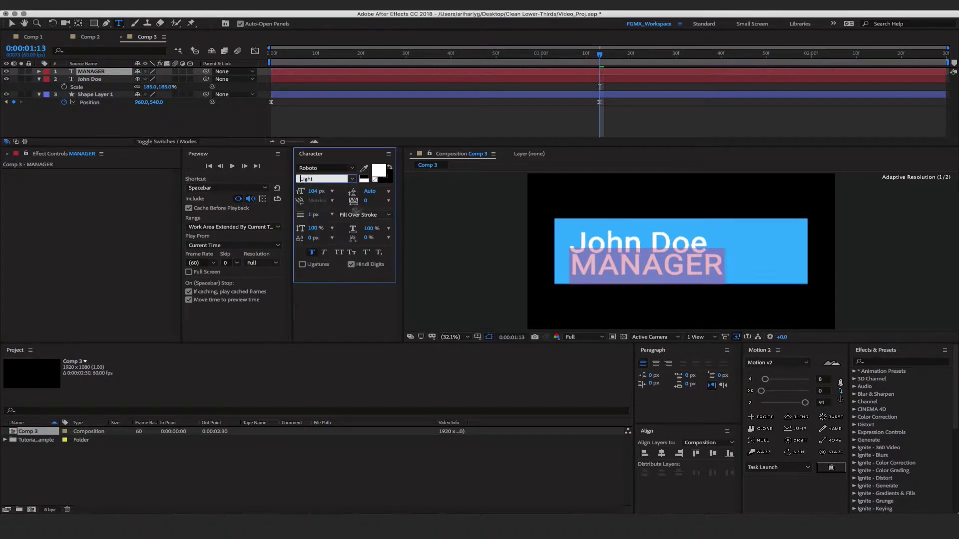
Scale the MANAGER text layer down to 95%.
left_click(579, 75)
key("s")
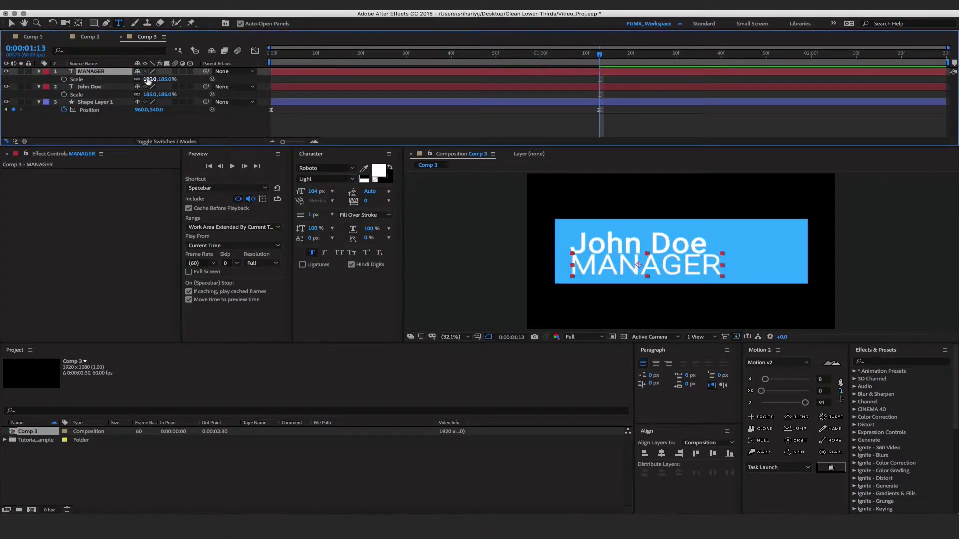
mouse_move(142, 79)
left_mouse_down()
mouse_move(103, 76)
mouse_move(140, 80)
left_mouse_up()
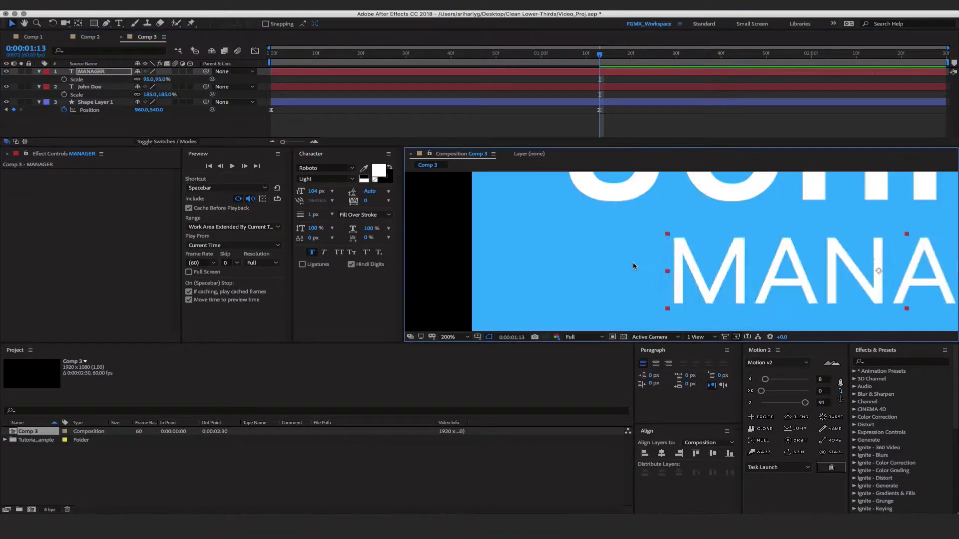
Nudge the MANAGER text left until its left edge lines up with the name text above it.
key("shift+Left")
key("shift+Left")
key("shift+Left")
key("shift+Left")
key("shift+Left")
key("shift+Left")
key("shift+Left")
key("shift+Left")
key("shift+Left")
key("shift+Left")
key("shift+Left")
key("shift+Left")
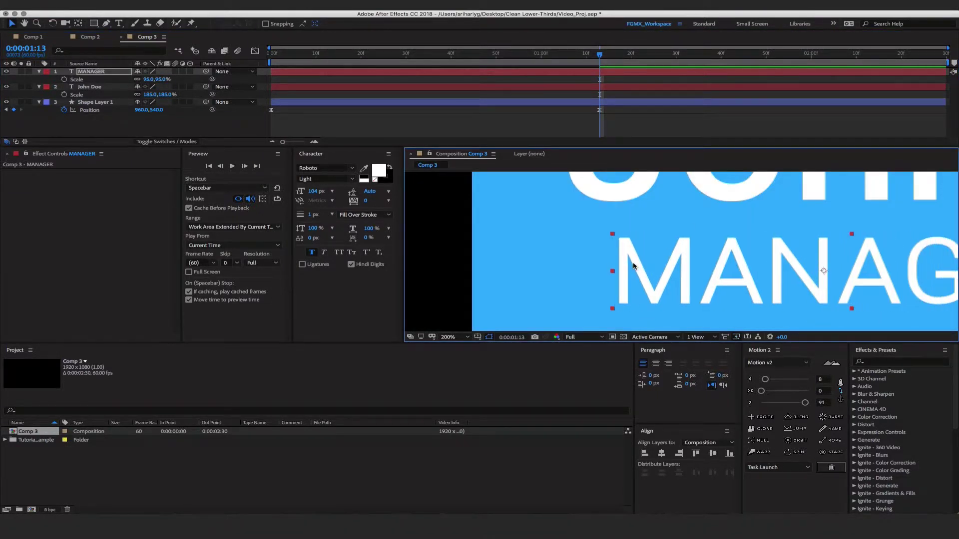
key("shift+Left")
key("shift+Left")
key("shift+Left")
key("shift+Left")
key("shift+Left")
key("shift+Left")
key("shift+Left")
key("shift+Left")
key("shift+Left")
key("shift+Left")
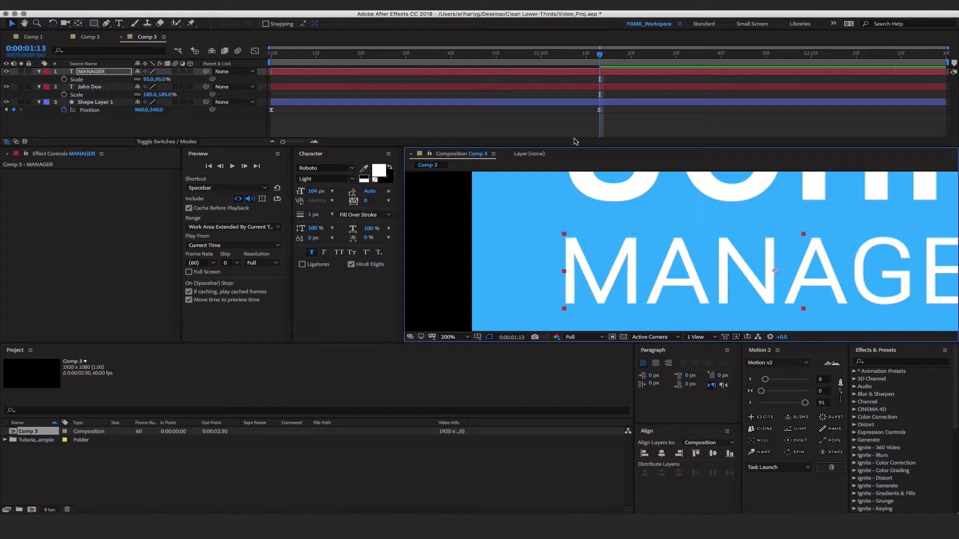
Parent both the name text layer and the MANAGER text layer to Shape Layer 1.
left_click(554, 132)
left_click(467, 337)
left_click(464, 359)
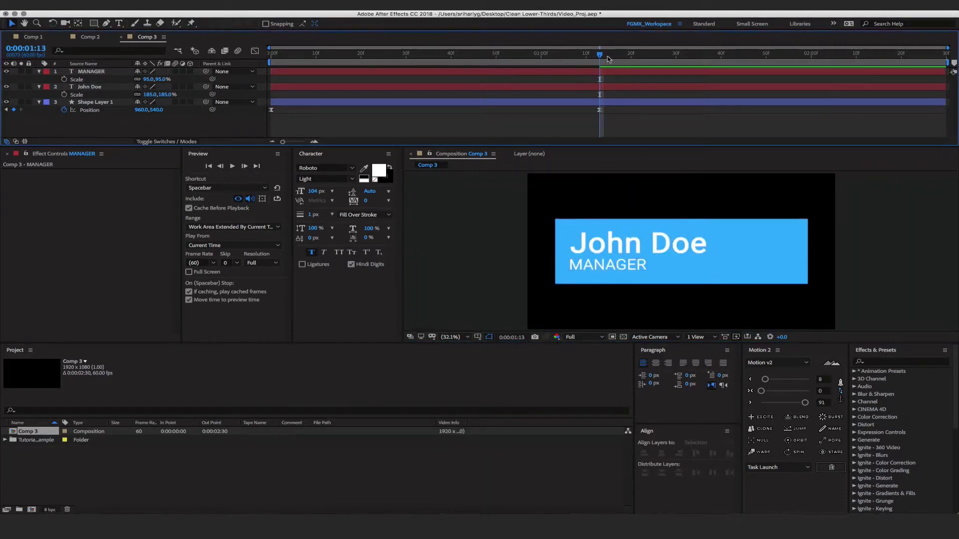
mouse_move(601, 54)
left_mouse_down()
mouse_move(312, 54)
mouse_move(604, 64)
left_mouse_up()
left_click(110, 87)
left_click(103, 72, "shift")
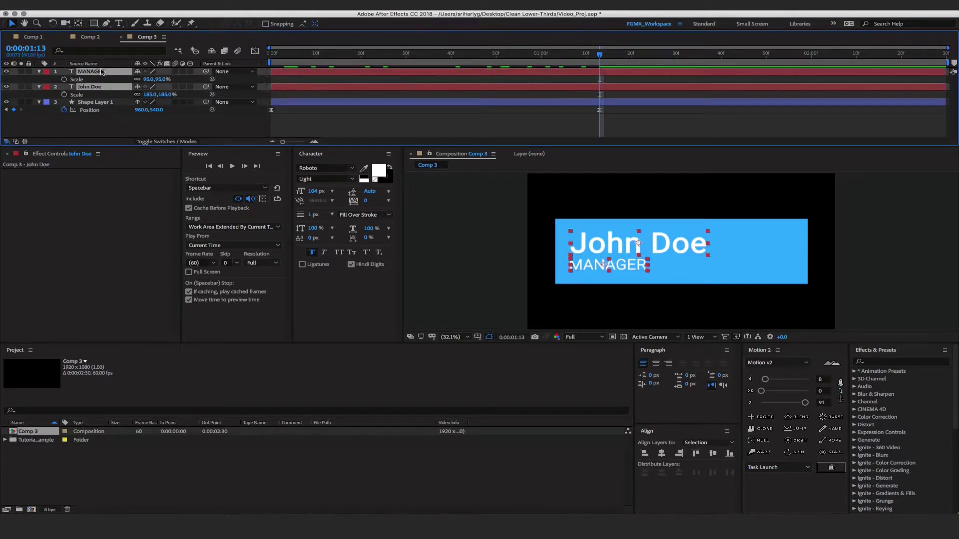
left_click_drag(206, 73, 105, 103)
left_click(115, 120)
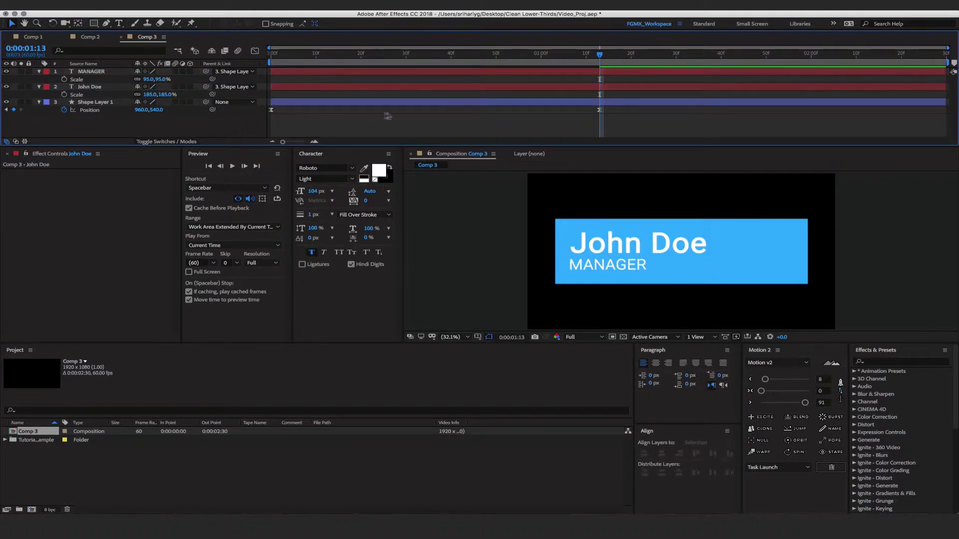
Play the animation from the first frame to check that the text moves with the blue rectangle.
left_click_drag(598, 54, 316, 54)
key("Home")
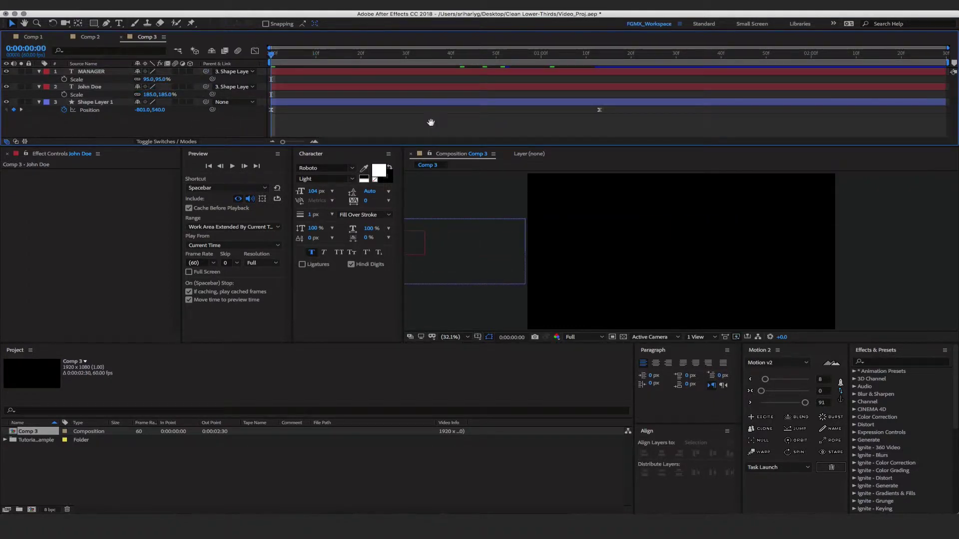
key("space")
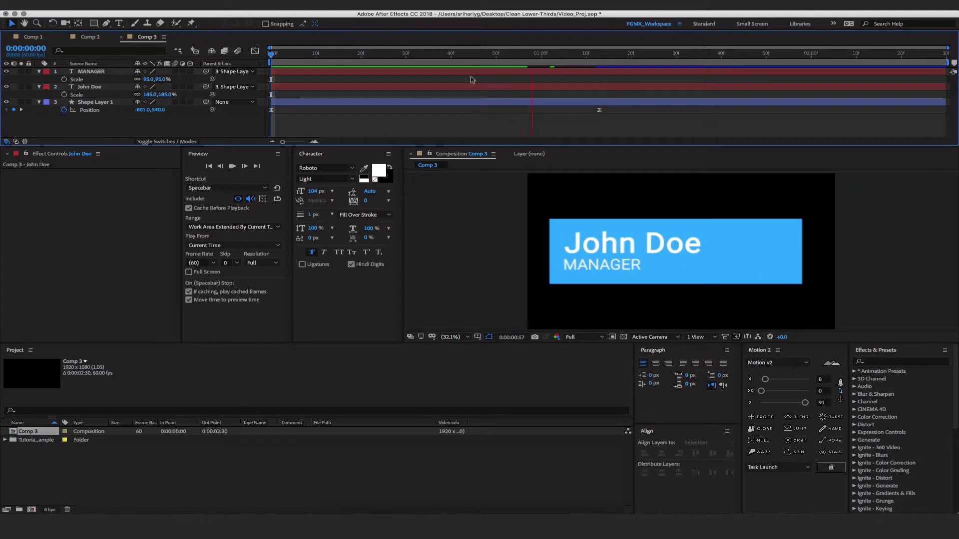
key("space")
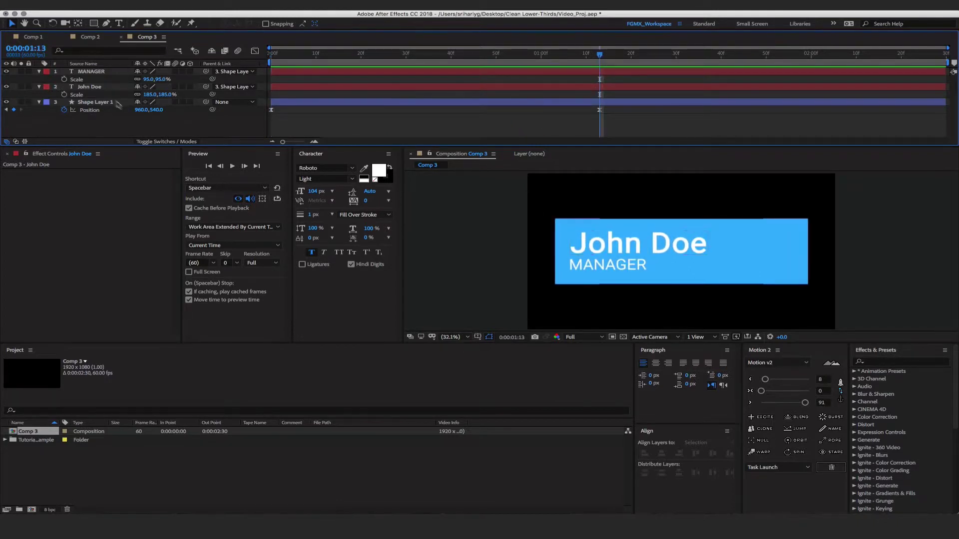
Duplicate Shape Layer 1 and delete the Position keyframes from the copy.
left_click(95, 102)
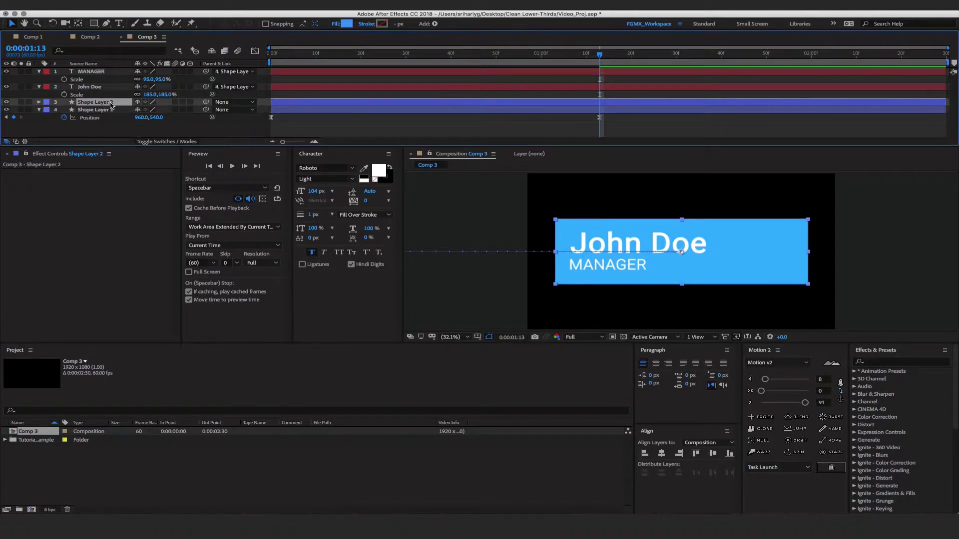
key("super+d")
left_click_drag(619, 111, 195, 122)
key("Delete")
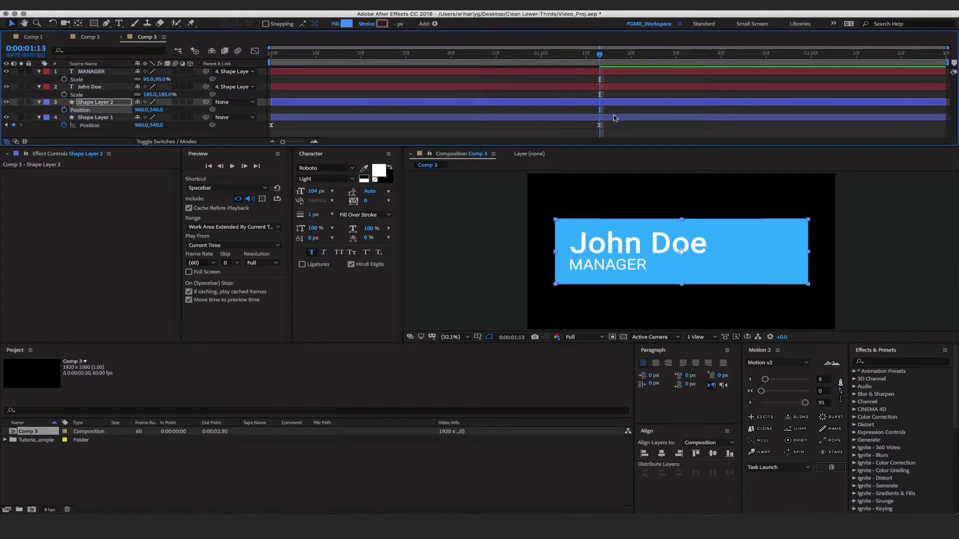
Unlink the duplicated shape's scale and set its horizontal scale to 6%, keeping the height at 100%.
key("s")
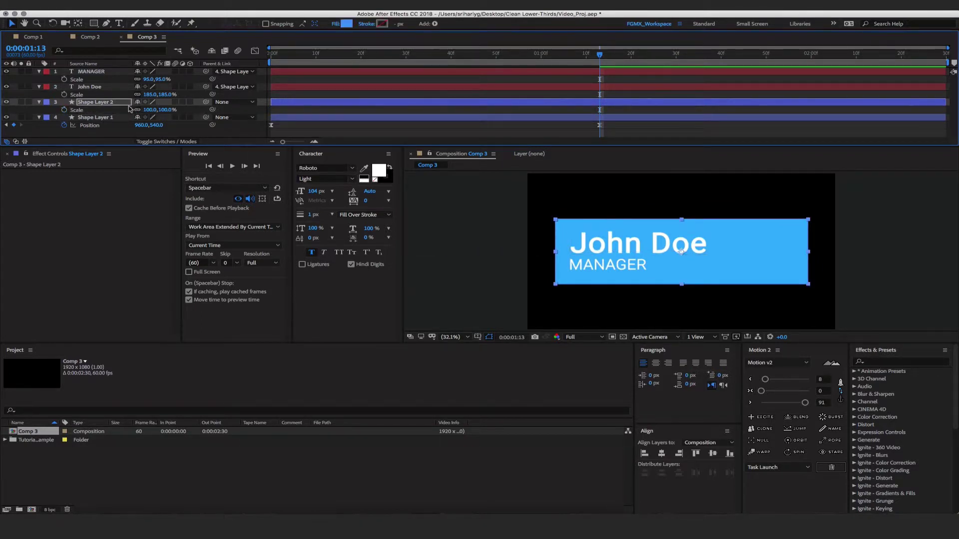
left_click(138, 110)
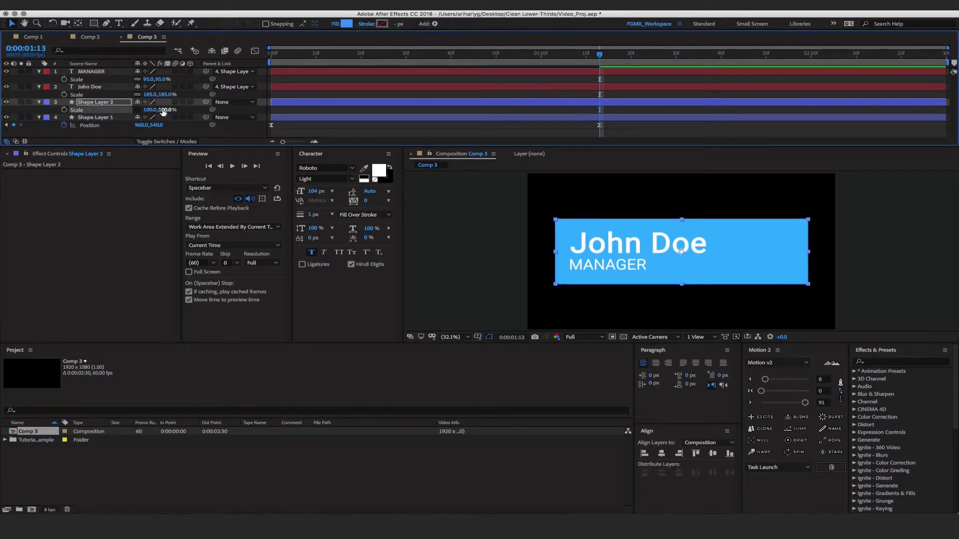
left_click_drag(150, 110, 102, 102)
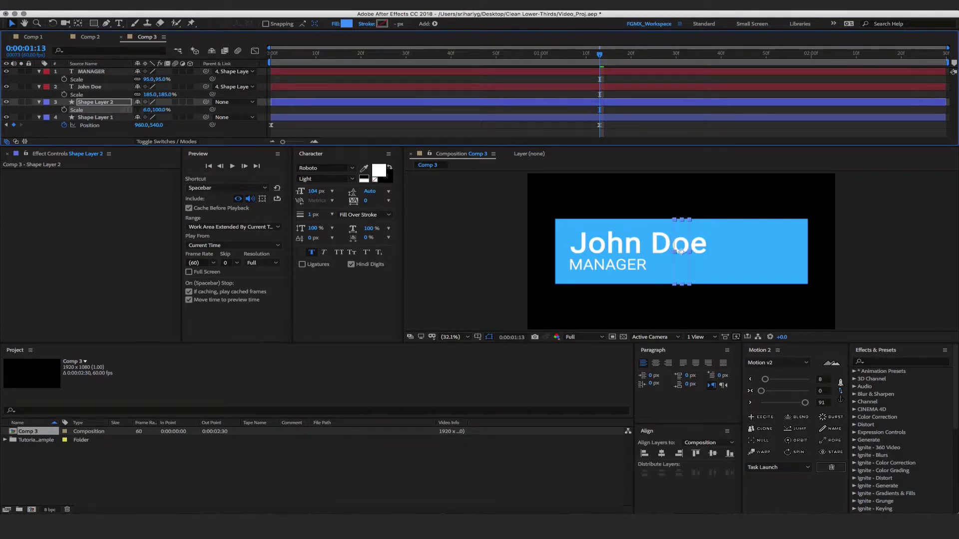
Nudge the narrow bar left until it sits near the left end of the blue rectangle.
key("shift+Left")
key("shift+Left")
key("shift+Left")
key("shift+Left")
key("shift+Left")
key("shift+Left")
key("shift+Left")
key("shift+Left")
key("shift+Left")
key("shift+Left")
key("shift+Left")
key("shift+Left")
key("shift+Left")
key("shift+Left")
key("shift+Left")
key("shift+Left")
key("shift+Left")
key("shift+Left")
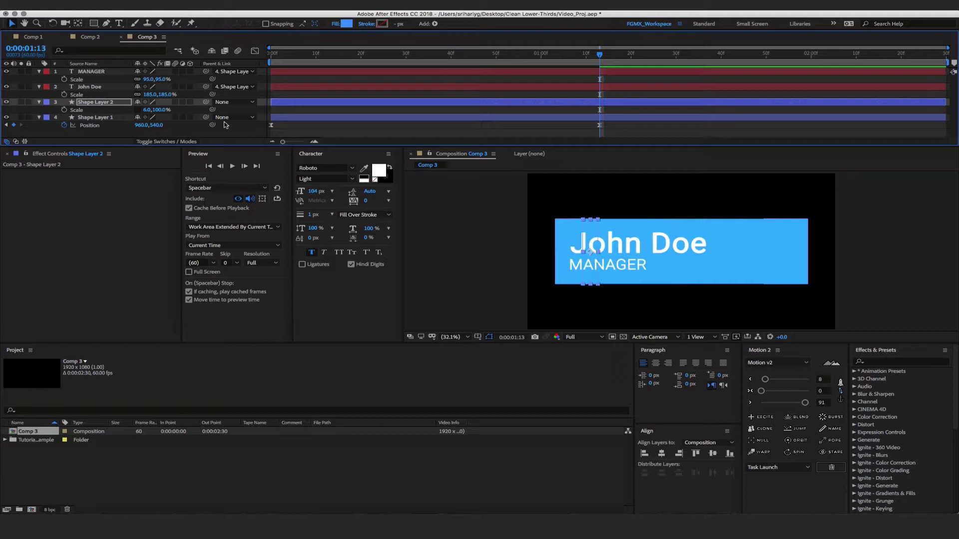
key("Left")
key("Left")
key("Left")
key("Left")
key("Left")
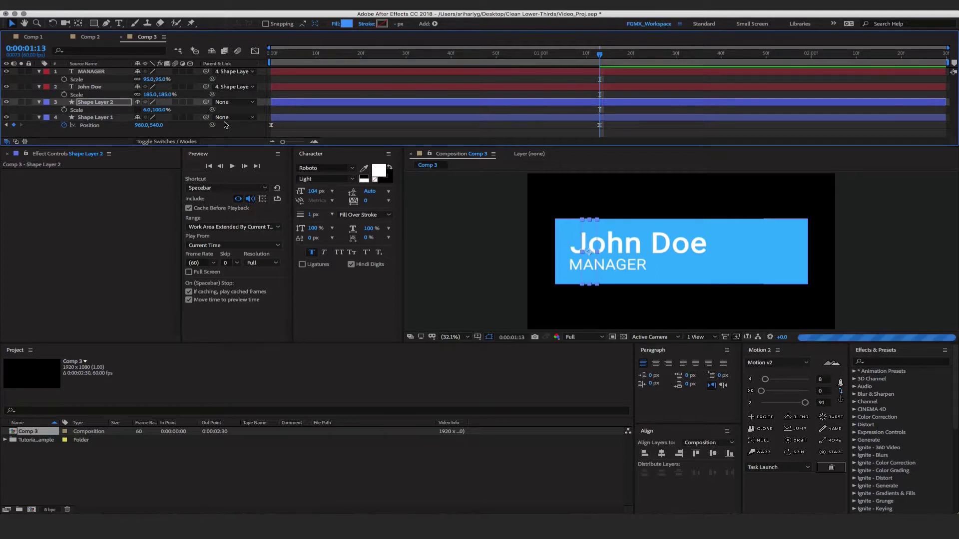
Change the narrow bar's fill colour to pink FF45A1.
left_click(346, 24)
left_click(644, 272)
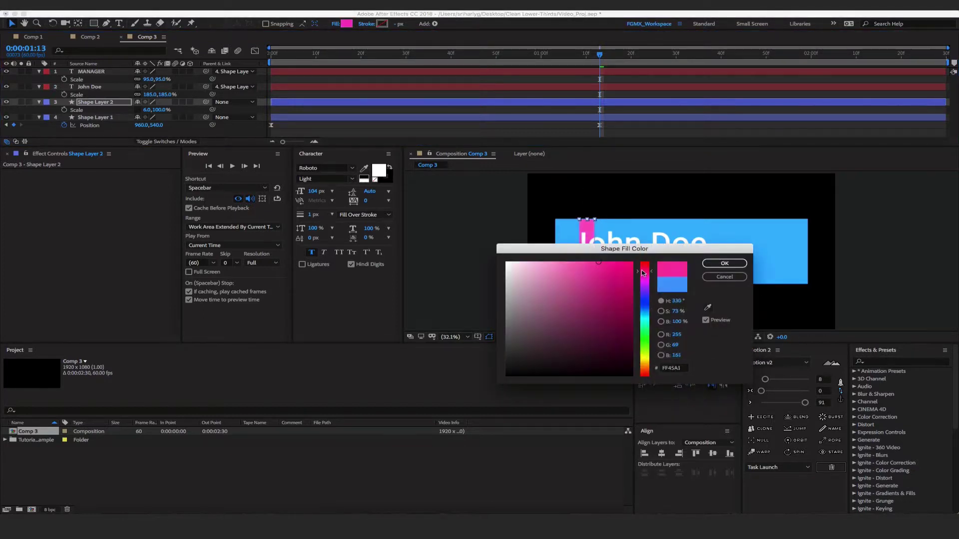
left_click(724, 263)
Move both text layers right together so they start just past the pink bar.
left_click(91, 87)
left_click(91, 71, "shift")
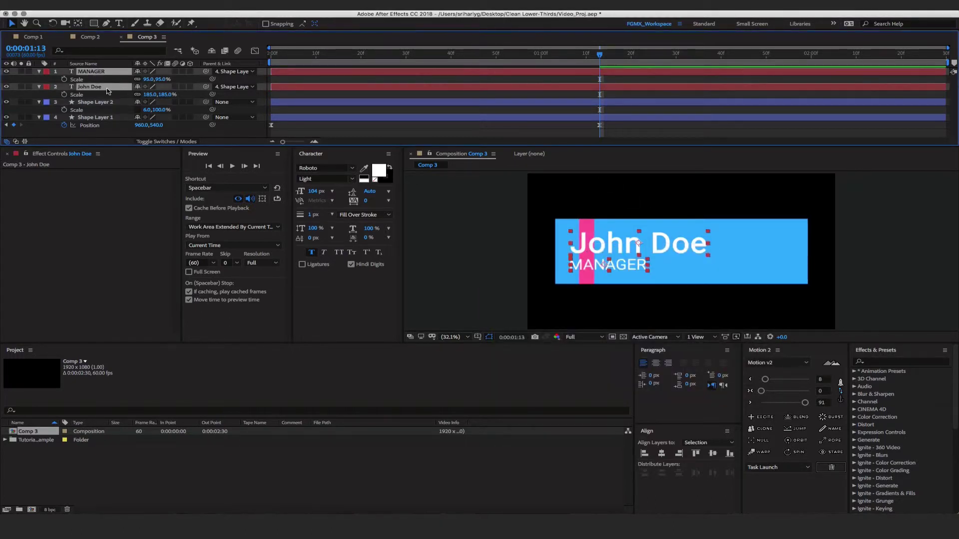
key("shift+Right")
key("shift+Right")
key("shift+Right")
key("shift+Right")
key("shift+Right")
key("shift+Right")
key("shift+Right")
key("shift+Right")
key("shift+Right")
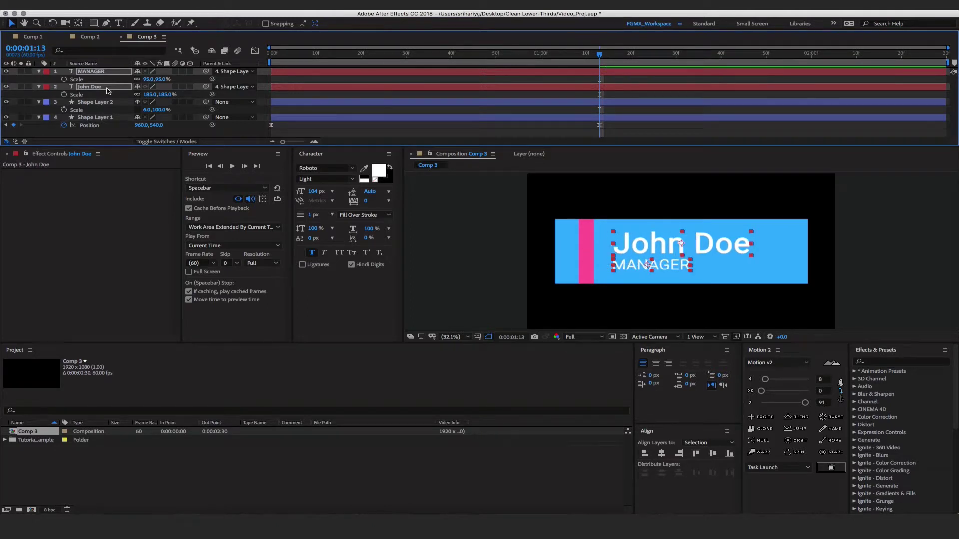
key("shift+Left")
key("shift+Left")
key("shift+Left")
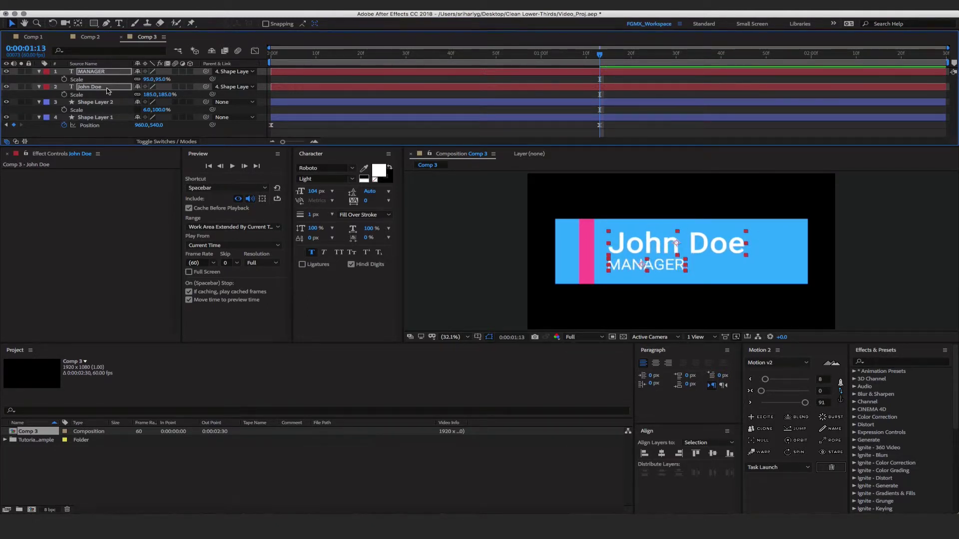
left_click(544, 131)
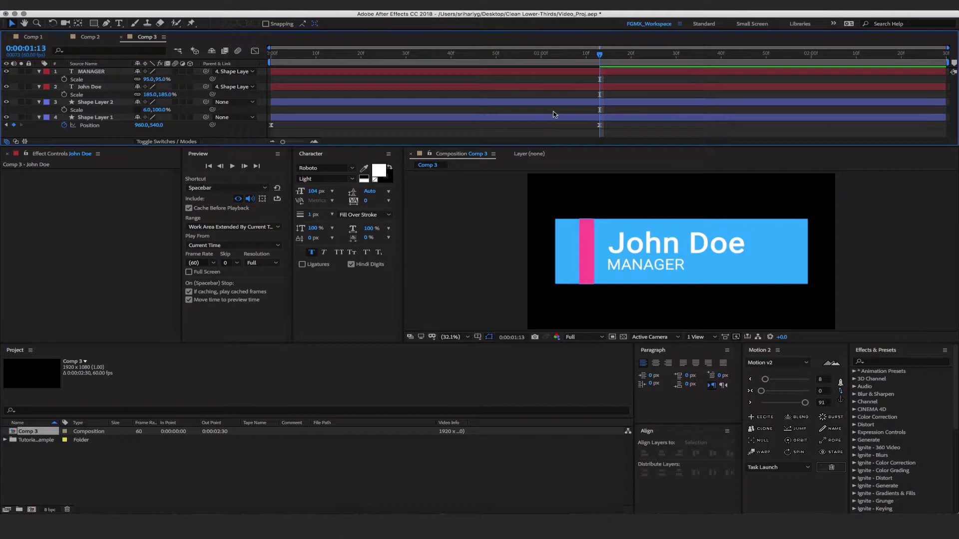
Parent the pink bar's layer to Shape Layer 1 and add a Position keyframe to the bar at 0:00:01:13.
left_click(110, 102)
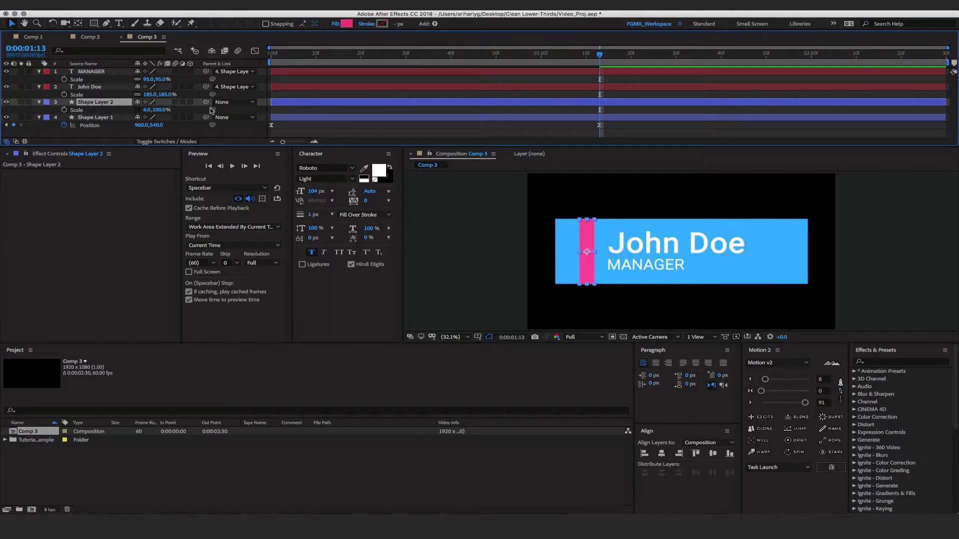
left_click_drag(206, 102, 100, 124)
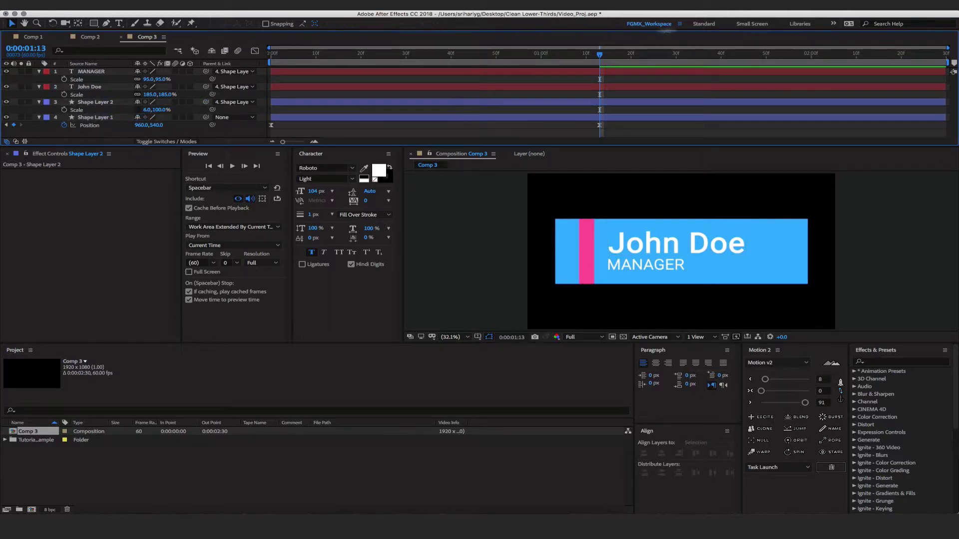
mouse_move(604, 54)
left_mouse_down()
mouse_move(475, 62)
mouse_move(593, 59)
left_mouse_up()
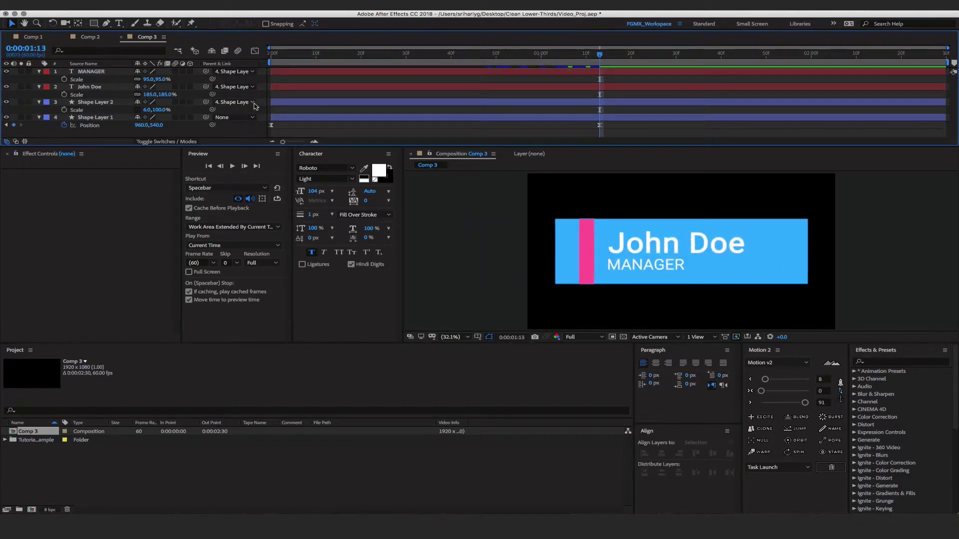
left_click(89, 103)
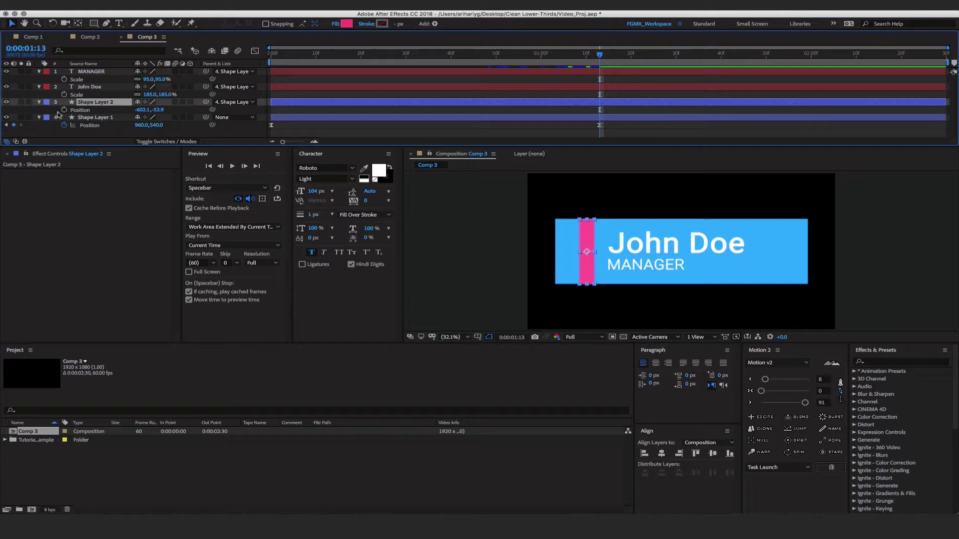
left_click(64, 110)
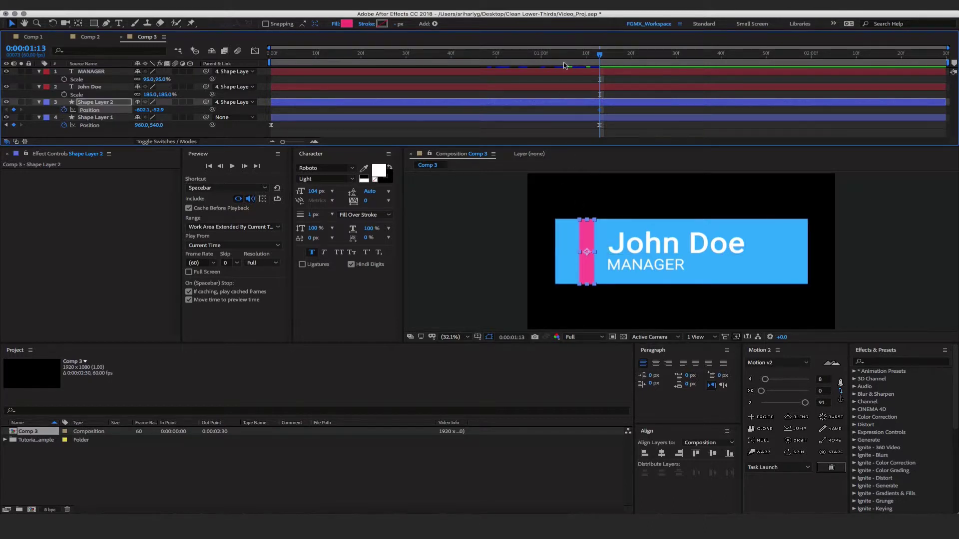
At the first frame, move the pink bar right to an X position of about 718, near the blue rectangle's right edge.
left_click_drag(554, 59, 270, 55)
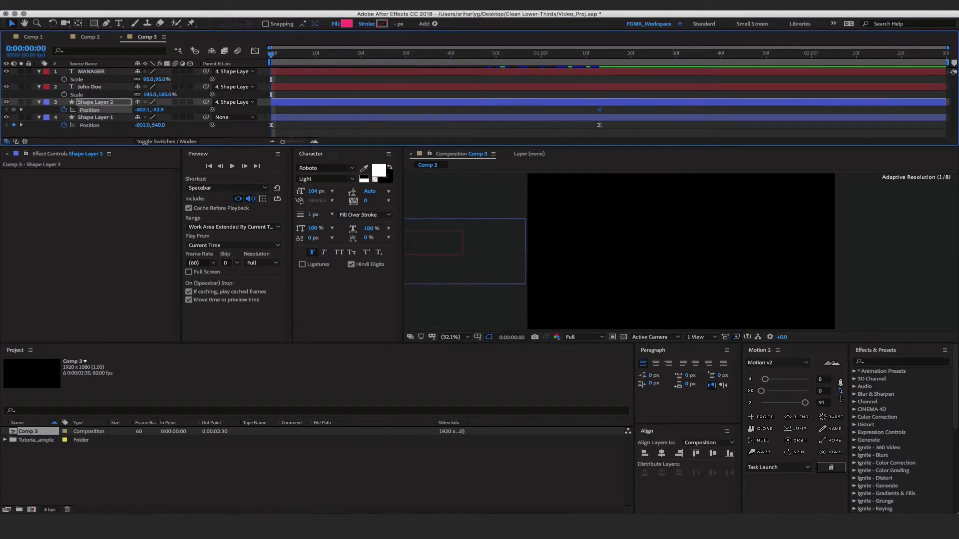
scroll(524, 256, "up", 4)
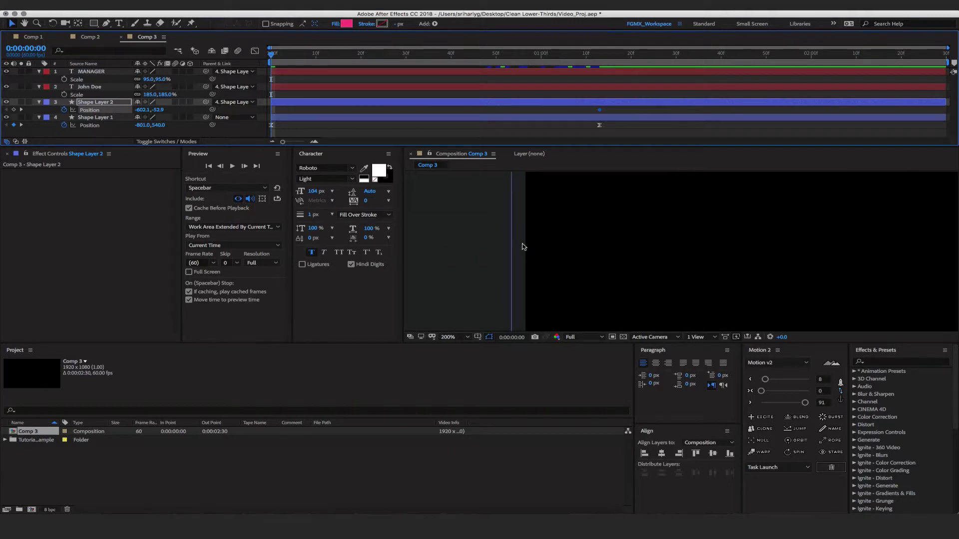
scroll(498, 292, "down", 1)
scroll(494, 287, "up", 1)
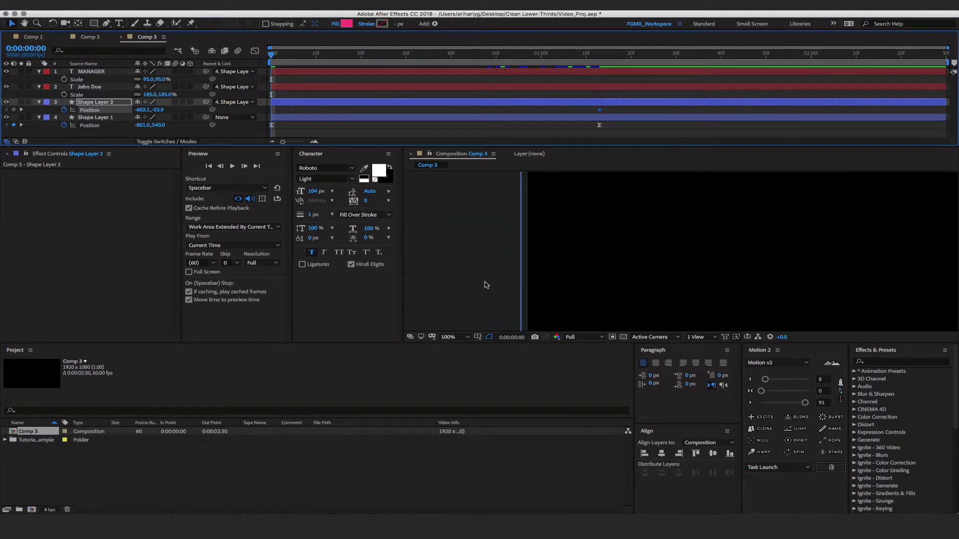
scroll(533, 256, "left", 2)
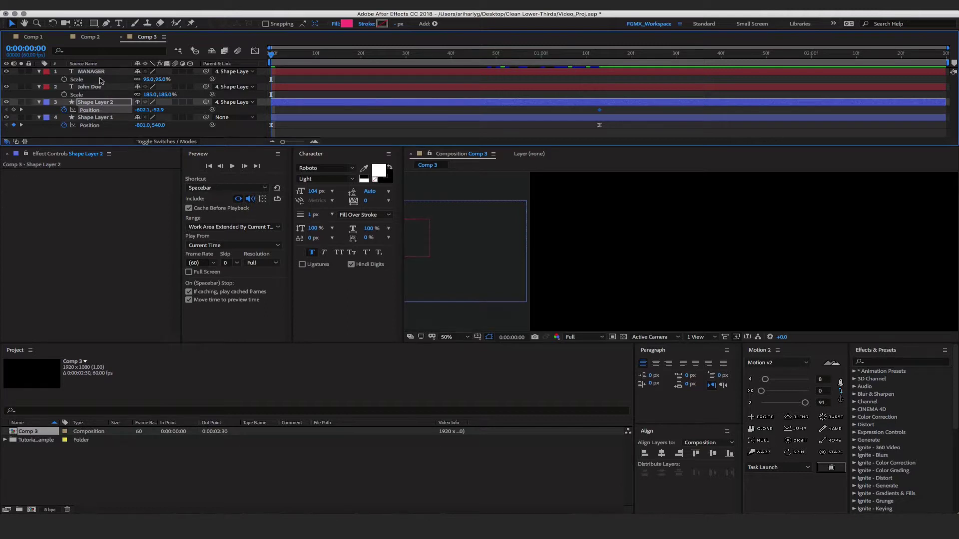
left_click(99, 103)
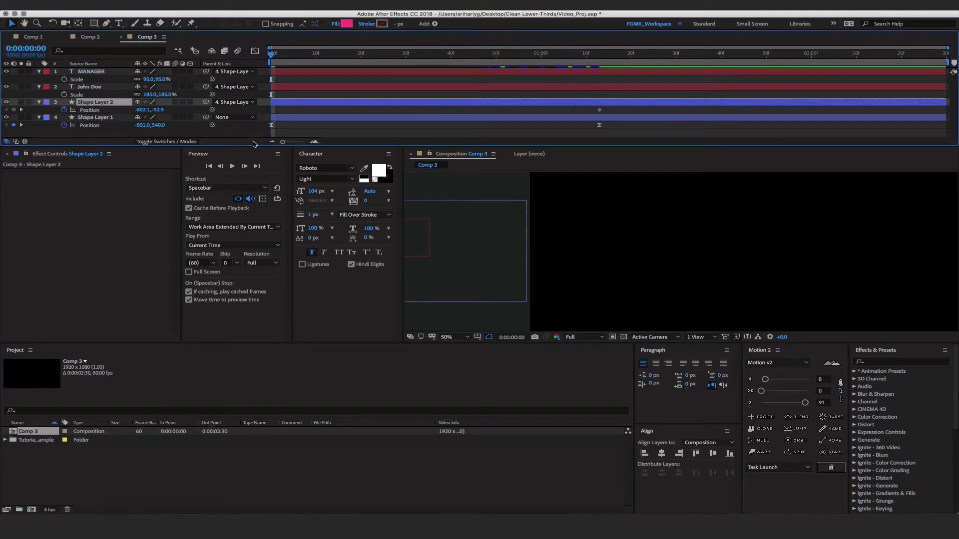
key("shift+Right")
key("shift+Right")
key("shift+Right")
key("shift+Right")
key("shift+Right")
key("shift+Right")
key("shift+Right")
key("shift+Right")
key("shift+Right")
key("shift+Right")
key("shift+Right")
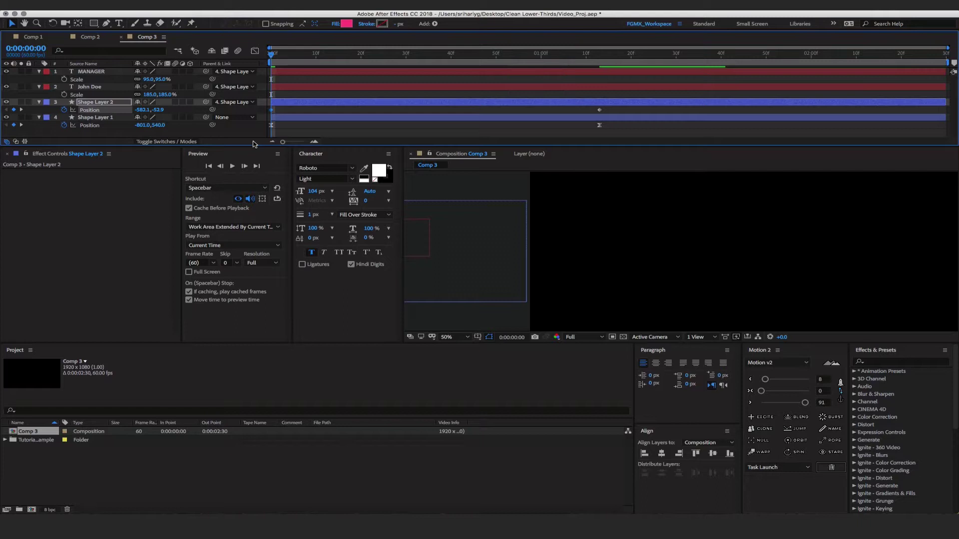
key("shift+Right")
key("shift+Right")
key("shift+Right")
key("shift+Right")
key("shift+Right")
key("shift+Right")
key("shift+Right")
key("shift+Right")
key("shift+Right")
key("shift+Right")
key("shift+Right")
key("shift+Right")
key("shift+Right")
key("shift+Right")
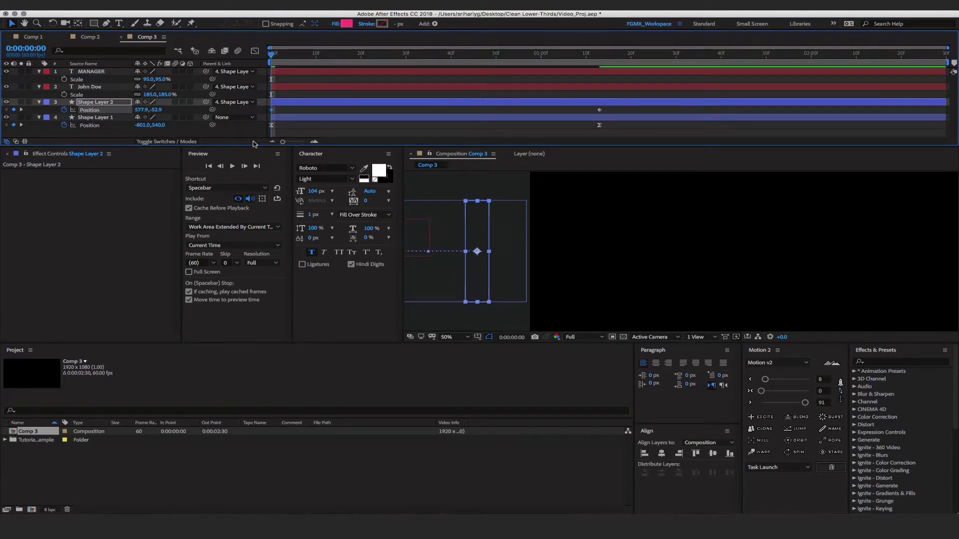
key("shift+Right")
key("shift+Right")
key("shift+Right")
key("shift+Right")
key("shift+Right")
key("shift+Right")
key("shift+Right")
key("shift+Right")
key("shift+Right")
key("shift+Right")
key("shift+Right")
key("shift+Right")
key("shift+Right")
key("shift+Right")
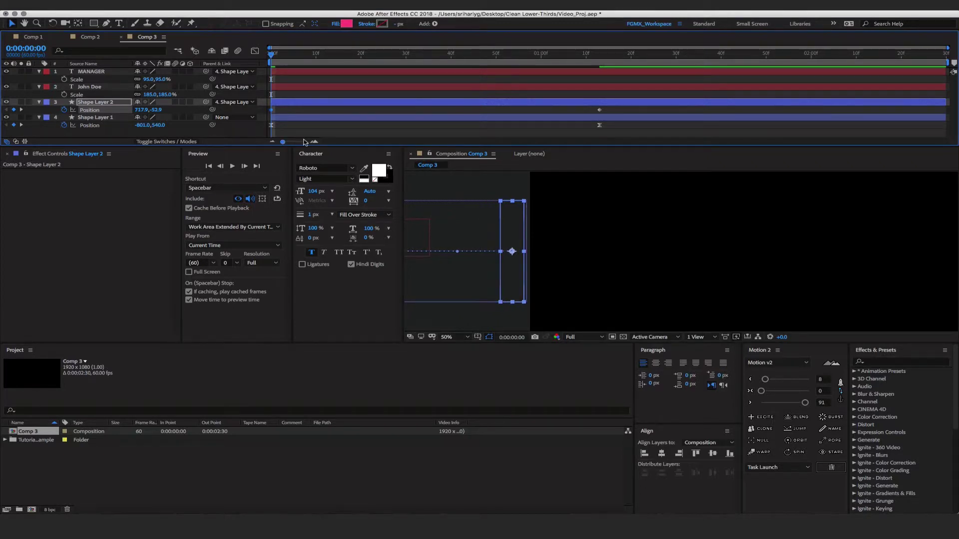
Fine-nudge the pink bar right to an X position of about 728 so its right edge meets the rectangle's right edge.
scroll(575, 277, "up", 6)
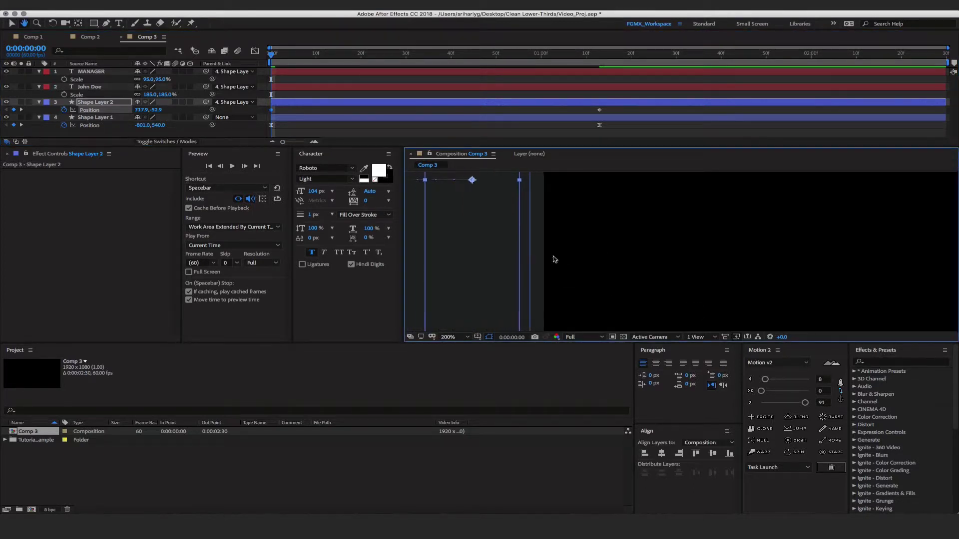
key("Right")
key("Right")
key("Right")
key("Right")
key("Right")
key("Right")
key("Right")
key("Right")
key("Right")
key("Right")
key("Right")
key("Right")
key("Right")
key("Right")
key("Right")
key("Right")
key("Right")
key("Right")
key("Right")
key("Right")
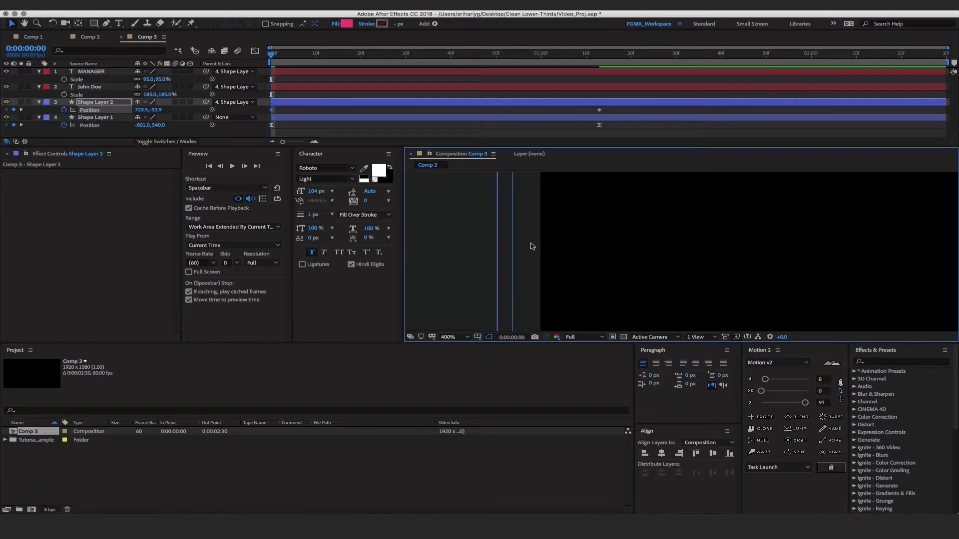
key("Right")
key("Right")
key("Right")
key("Right")
key("Right")
key("Right")
key("Right")
key("Right")
key("Right")
key("Right")
key("Right")
key("Right")
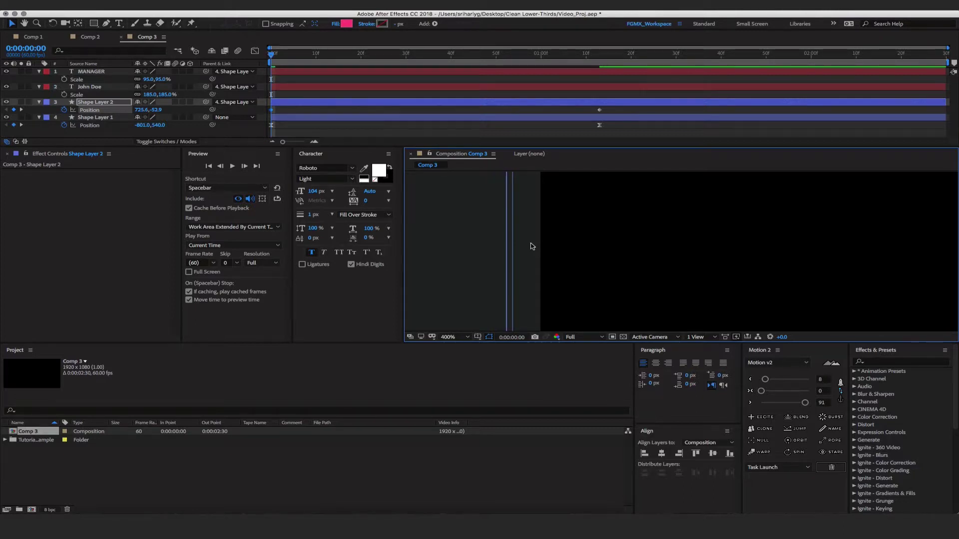
key("Right")
key("Right")
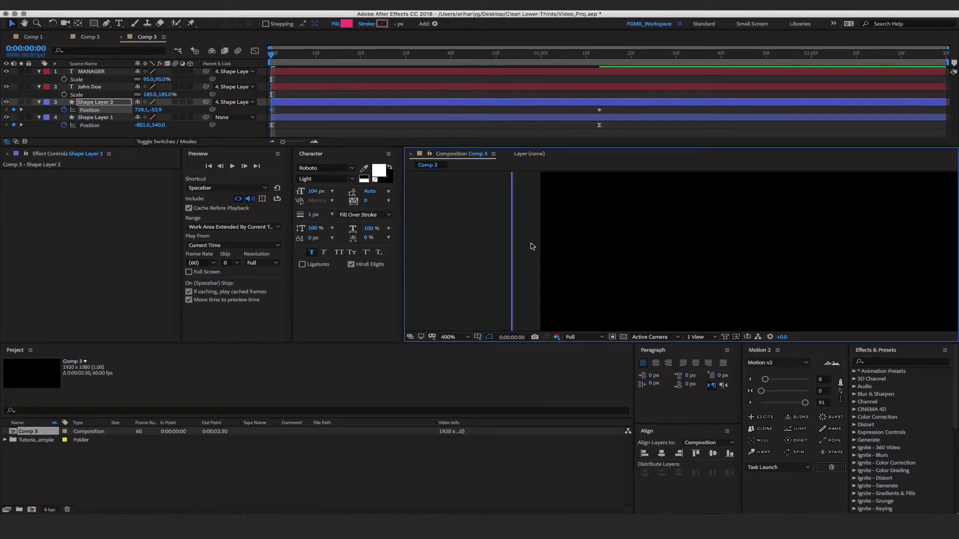
Nudge the pink bar right to an X position of 728.6 at the first frame.
key("Right")
left_click(576, 136)
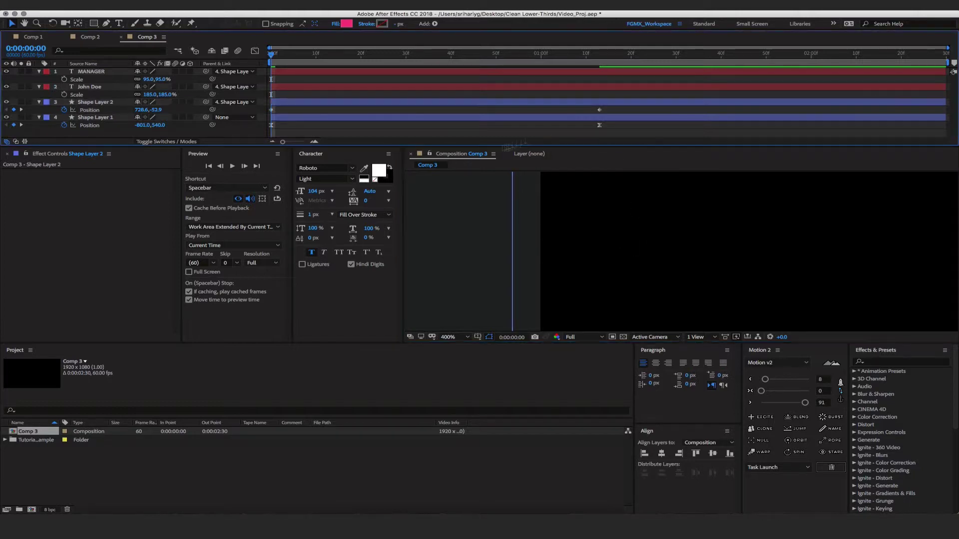
left_click(446, 335)
left_click(464, 362)
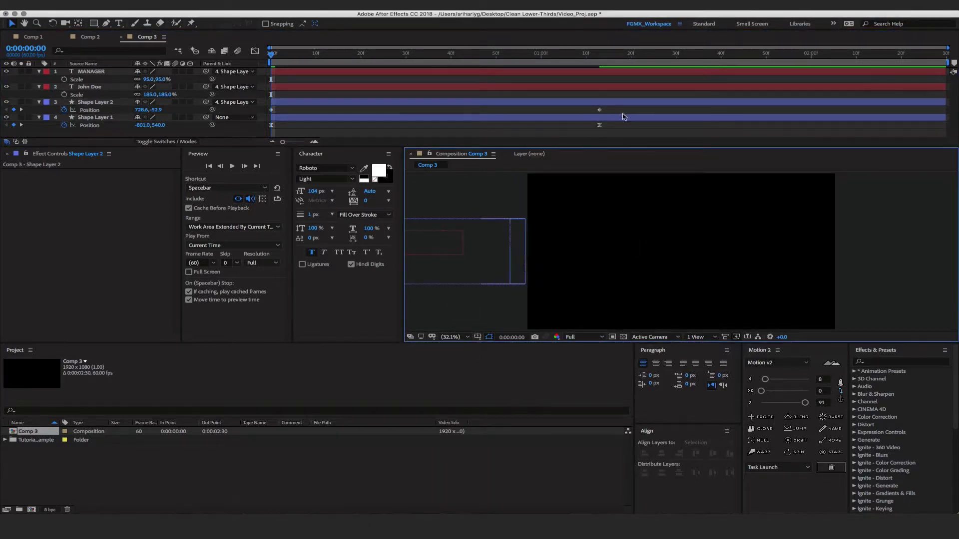
Ease both of the pink bar's Position keyframes with Motion 2.
left_click(599, 110)
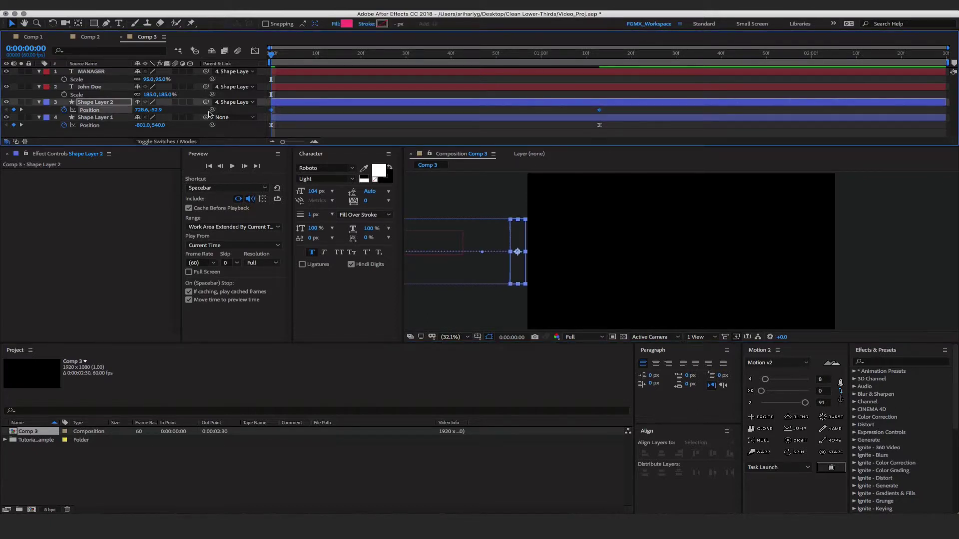
left_click(750, 402)
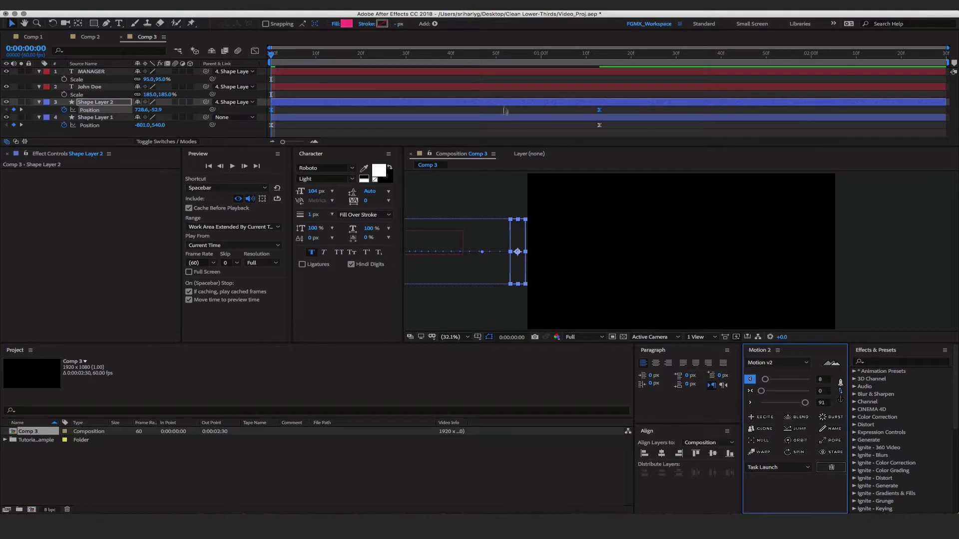
left_click(515, 128)
key("space")
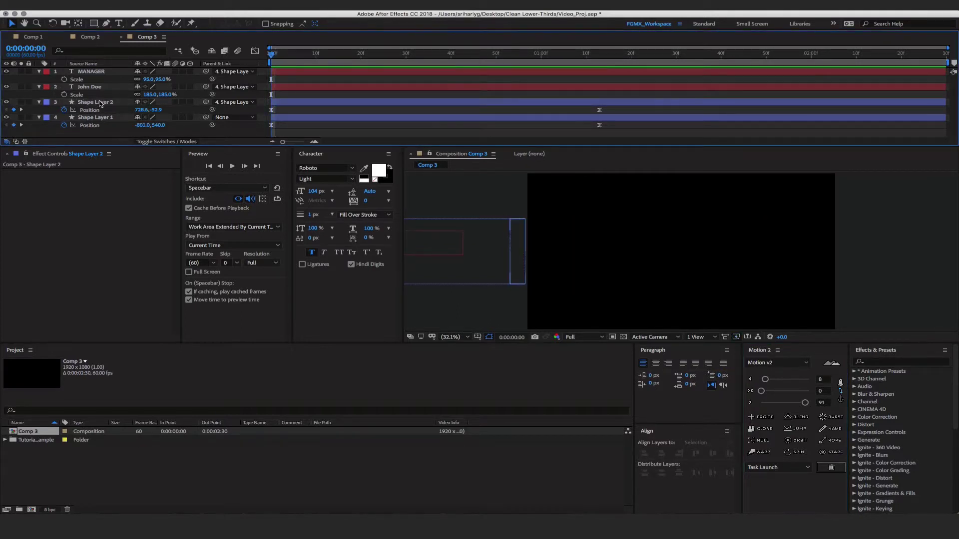
Move the pink bar's layer above both text layers and preview the animation.
left_click_drag(100, 103, 100, 69)
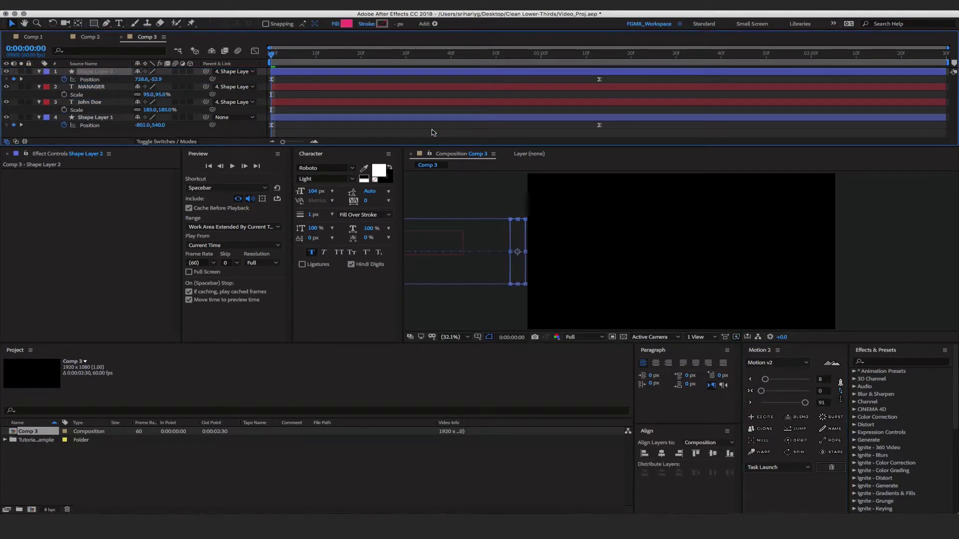
left_click(433, 132)
key("space")
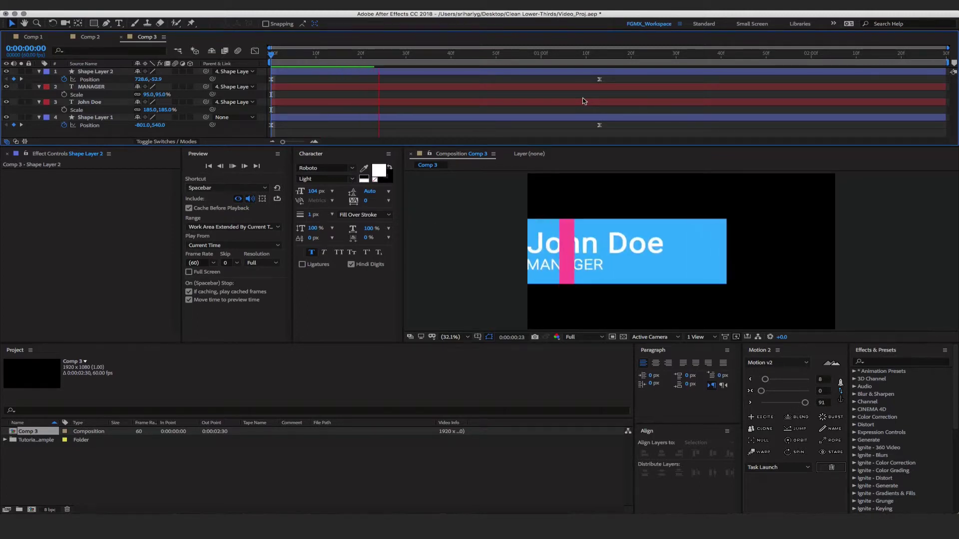
left_click(412, 54)
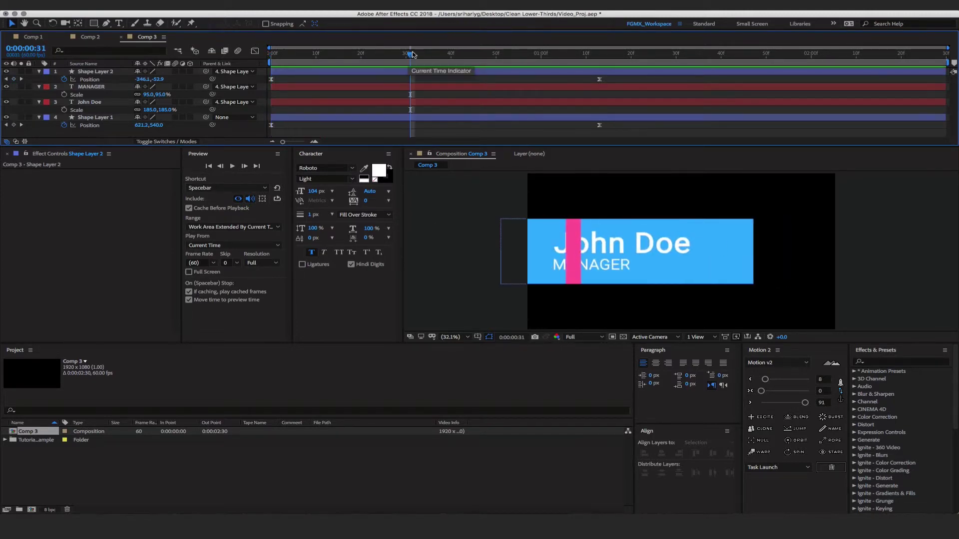
left_click_drag(412, 54, 559, 55)
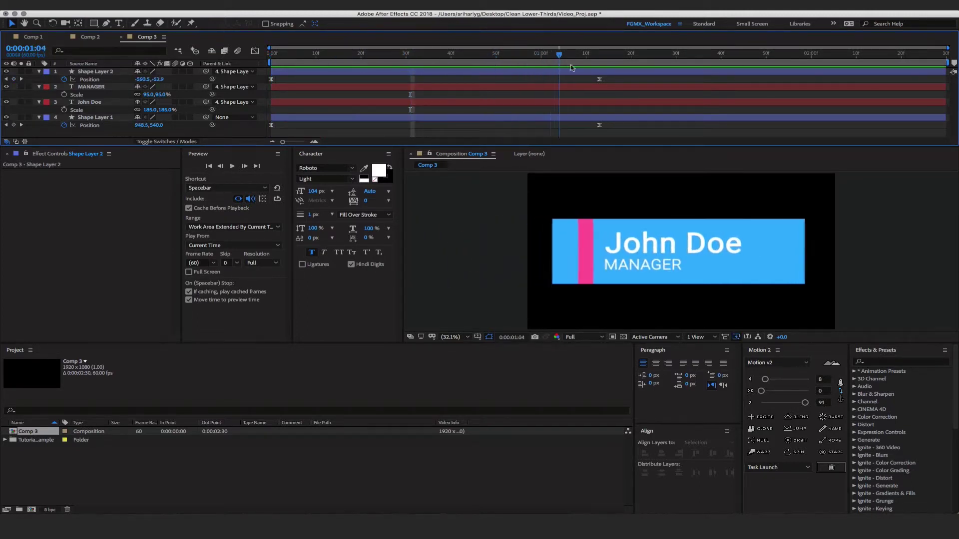
Duplicate the pink bar's layer at its 0:00:01:13 keyframe and show the copy's Position property.
left_click(22, 79)
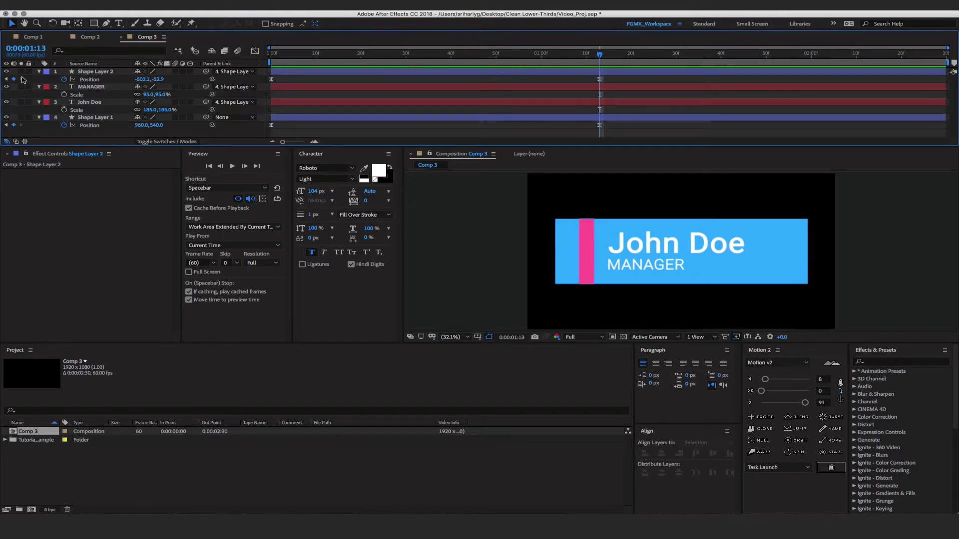
left_click(111, 74)
key("super+d")
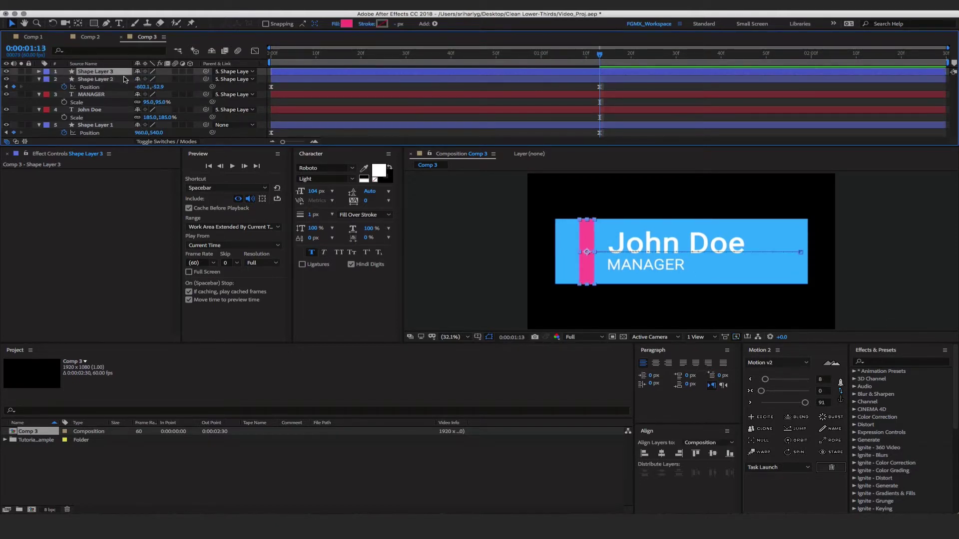
key("p")
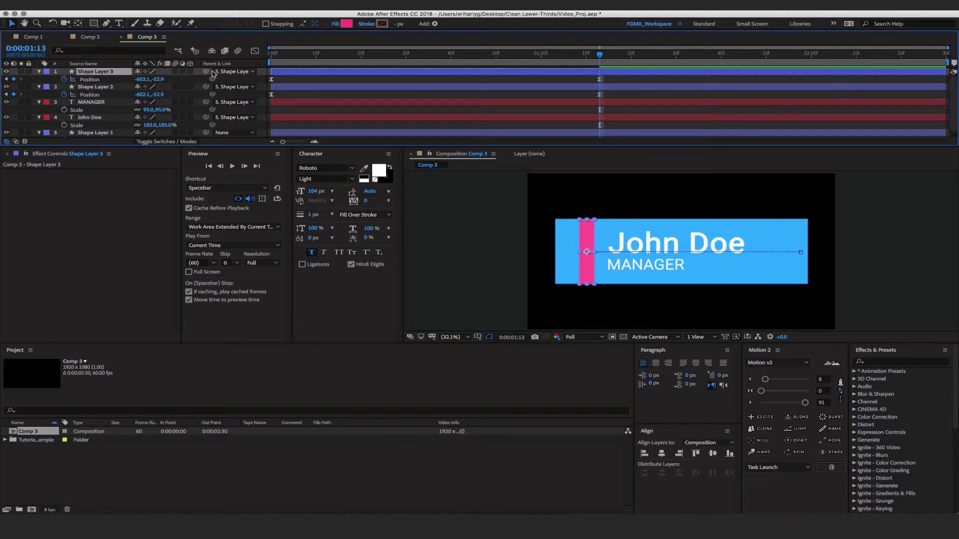
Set the duplicate bar's parent to None and remove its Position keyframes.
left_click(227, 75)
left_click(231, 80)
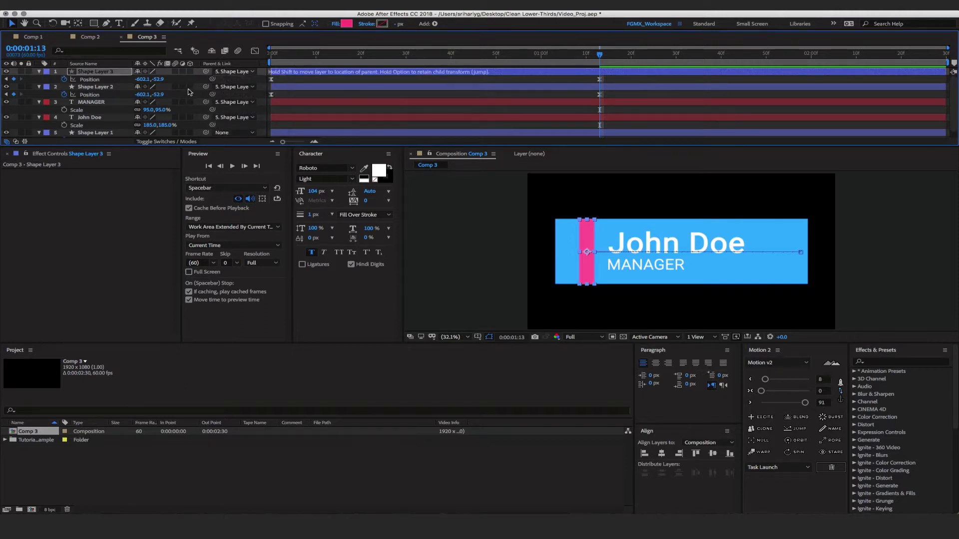
left_click(226, 73)
left_click(233, 80)
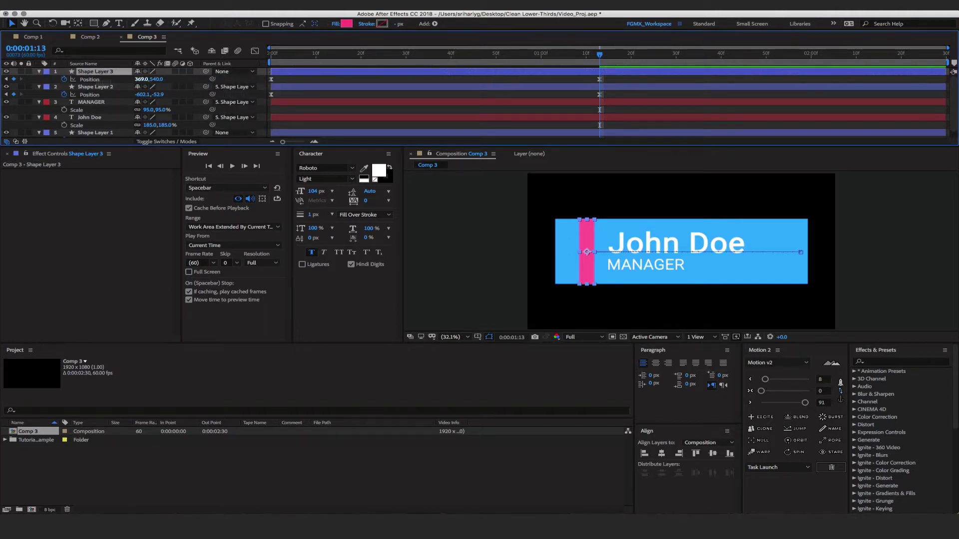
left_click(64, 79)
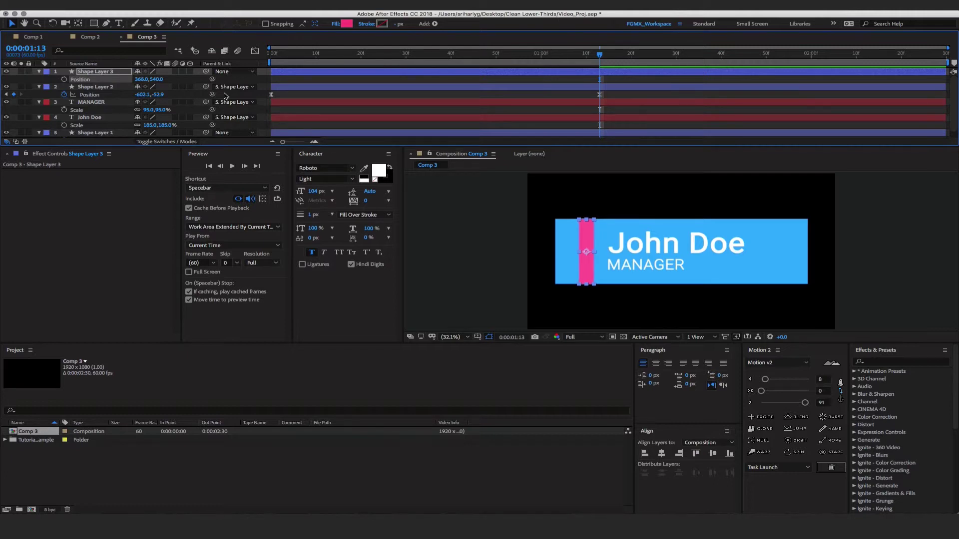
Move the duplicate bar left to the blue rectangle's left end and widen it to a horizontal scale of 21%.
key("Left")
key("Left")
key("Left")
key("Left")
key("Left")
key("Left")
key("Left")
key("Left")
key("Left")
key("Left")
key("Left")
key("Left")
key("Left")
key("Left")
key("Left")
key("Left")
key("Left")
key("Left")
key("Left")
key("Left")
key("s")
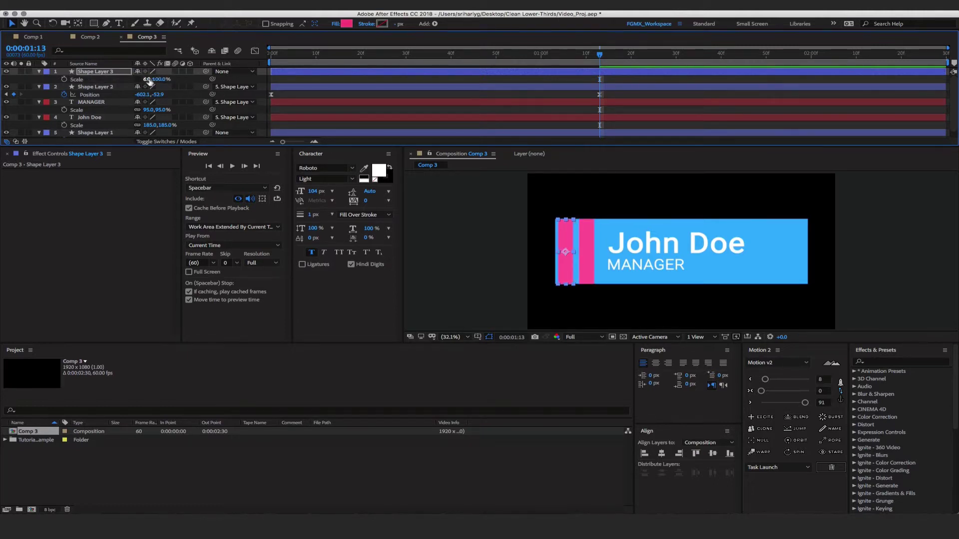
left_click_drag(147, 81, 155, 80)
Fine-nudge the widened duplicate right until its right edge meets the pink bar's left edge.
scroll(650, 254, "up", 5)
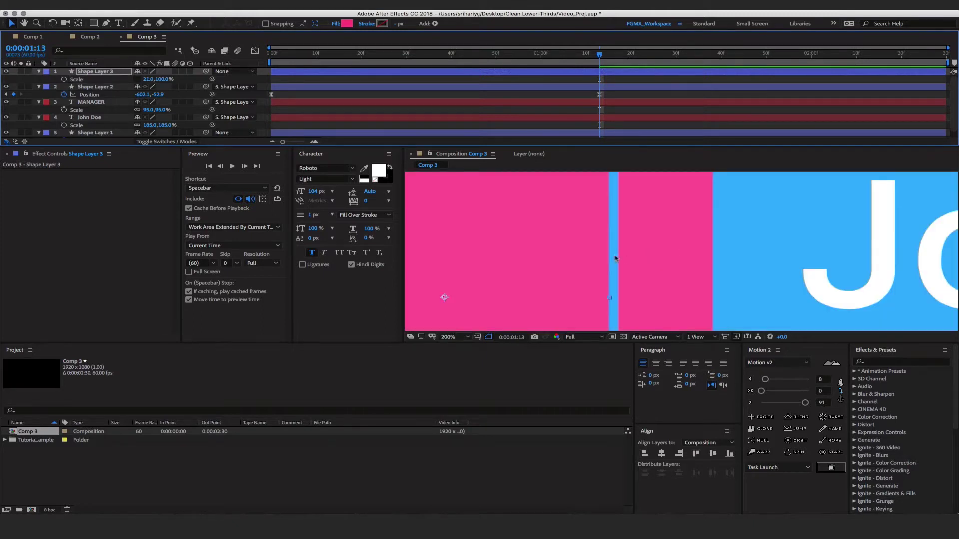
key("Right")
key("Right")
key("Right")
key("Right")
key("Right")
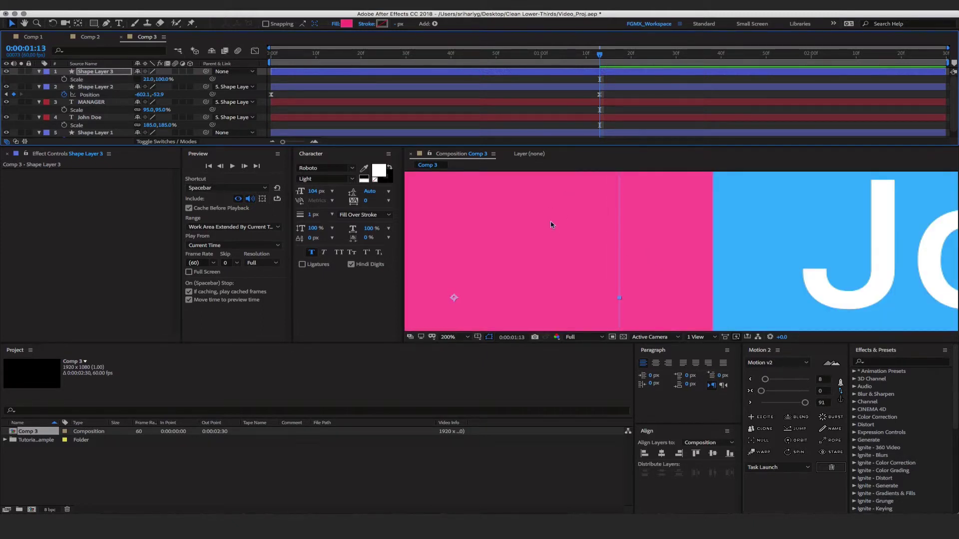
key("Right")
key("Right")
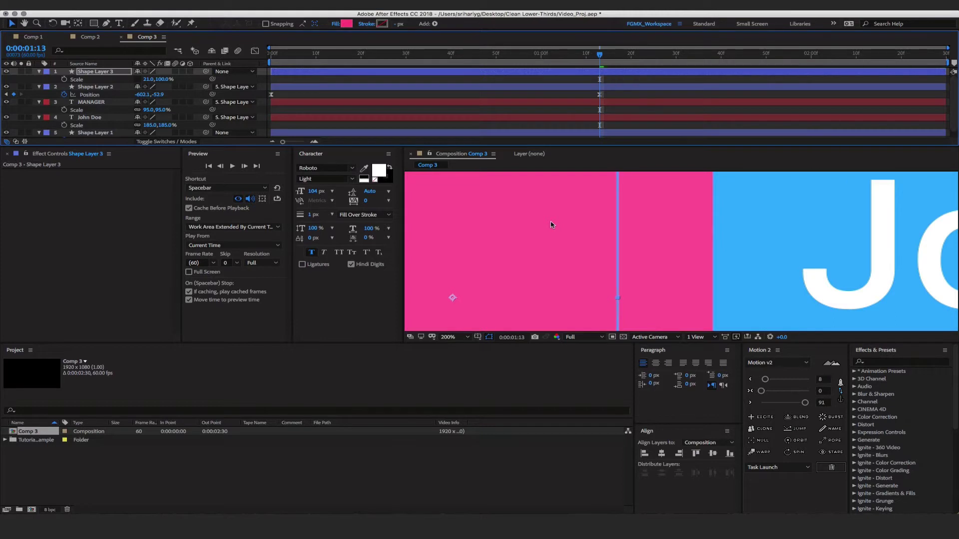
scroll(633, 258, "up", 2)
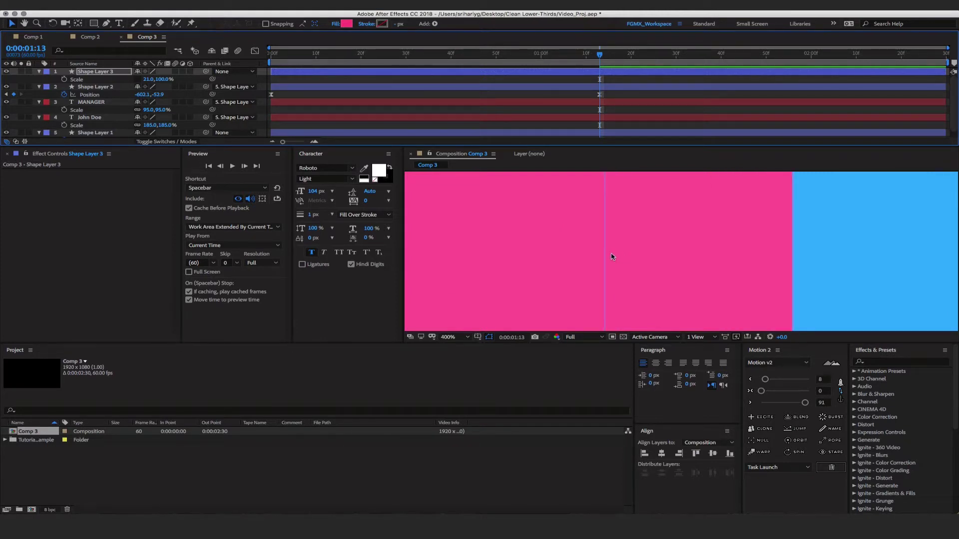
scroll(612, 257, "down", 6)
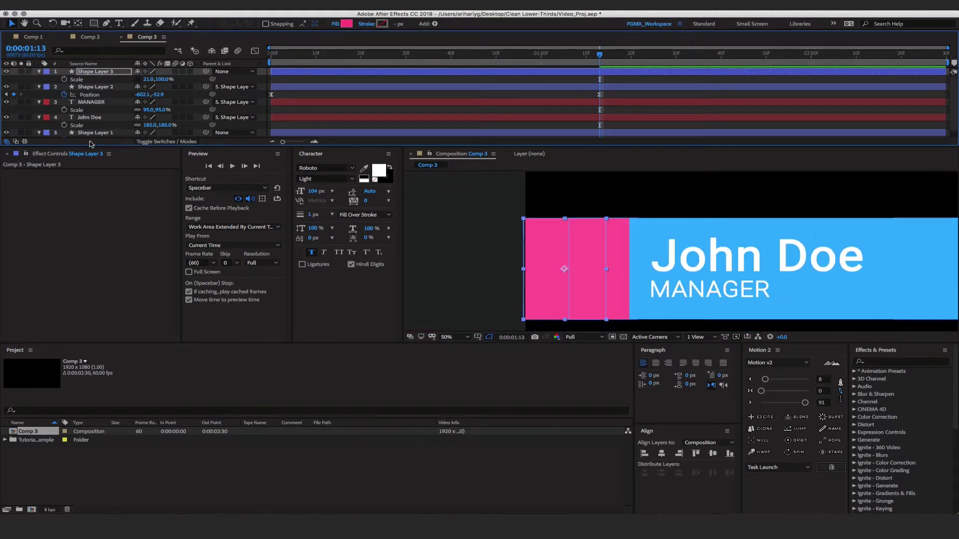
left_click(471, 338)
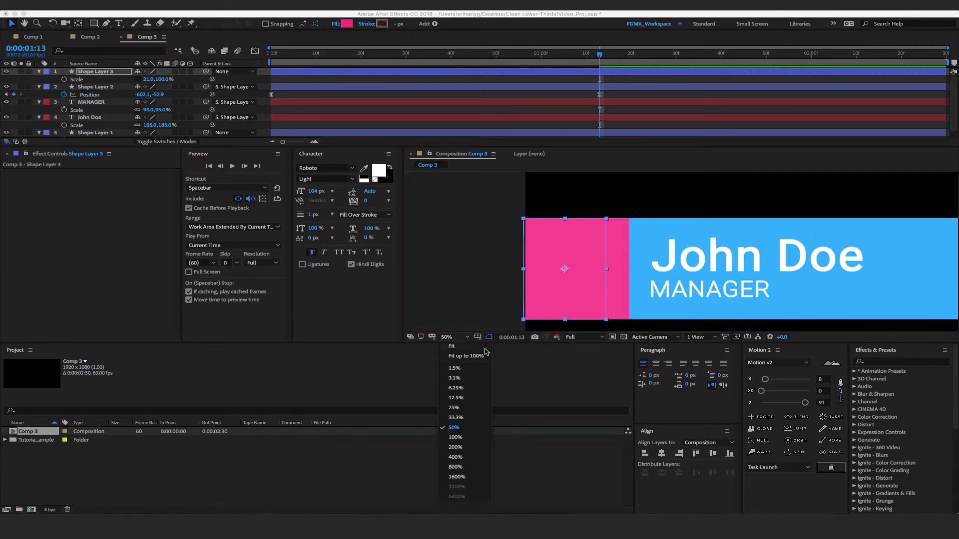
left_click(466, 356)
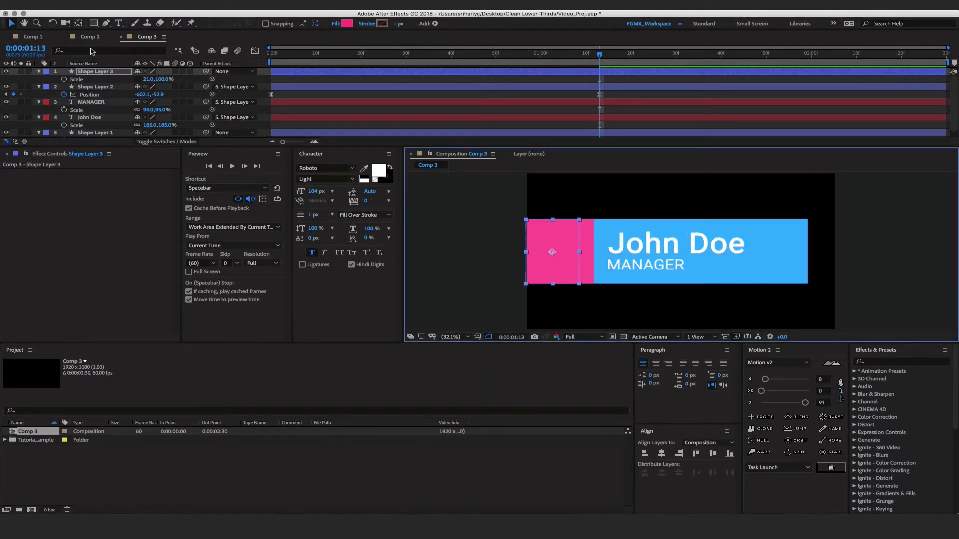
Parent the widened duplicate to Shape Layer 2 and preview the combined movement.
left_click(85, 72)
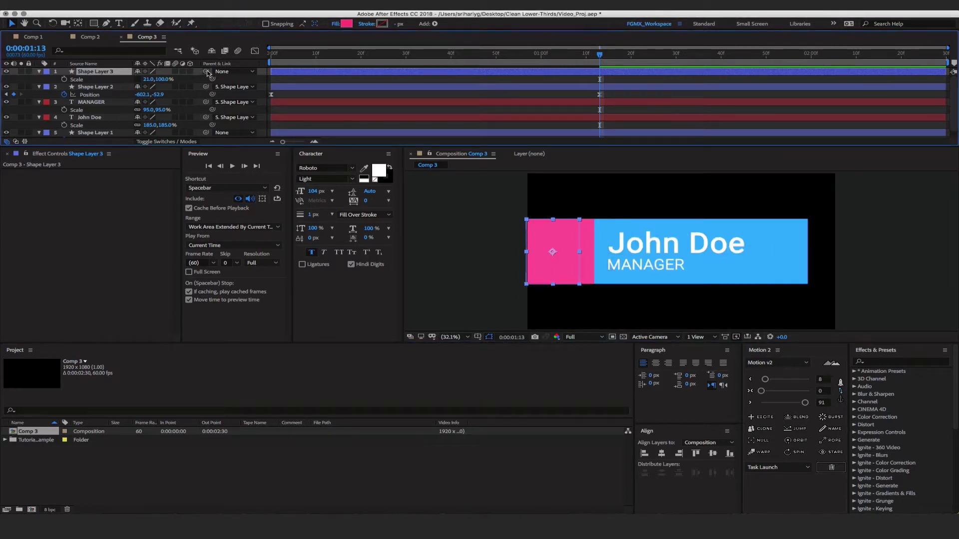
left_click_drag(207, 73, 93, 88)
left_click(487, 94)
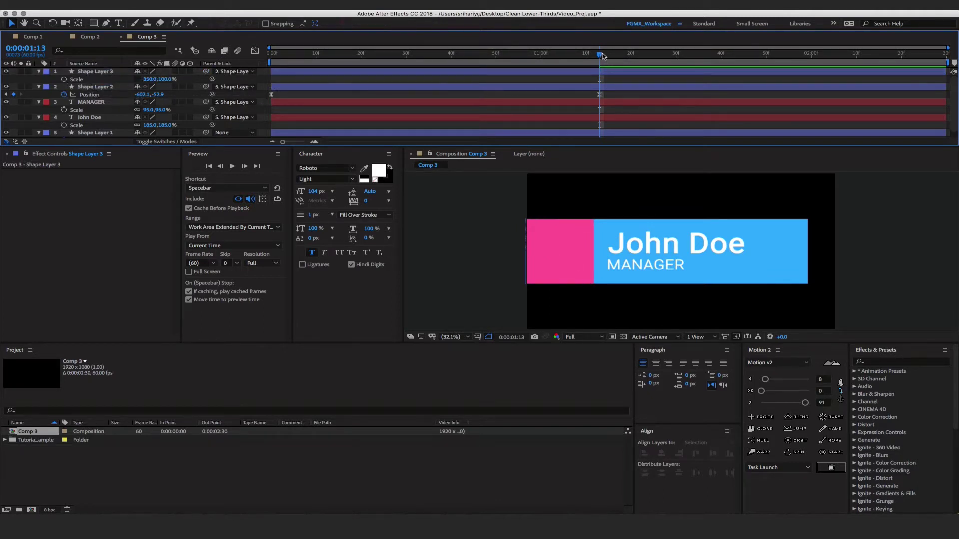
left_click_drag(602, 54, 569, 54)
key("space")
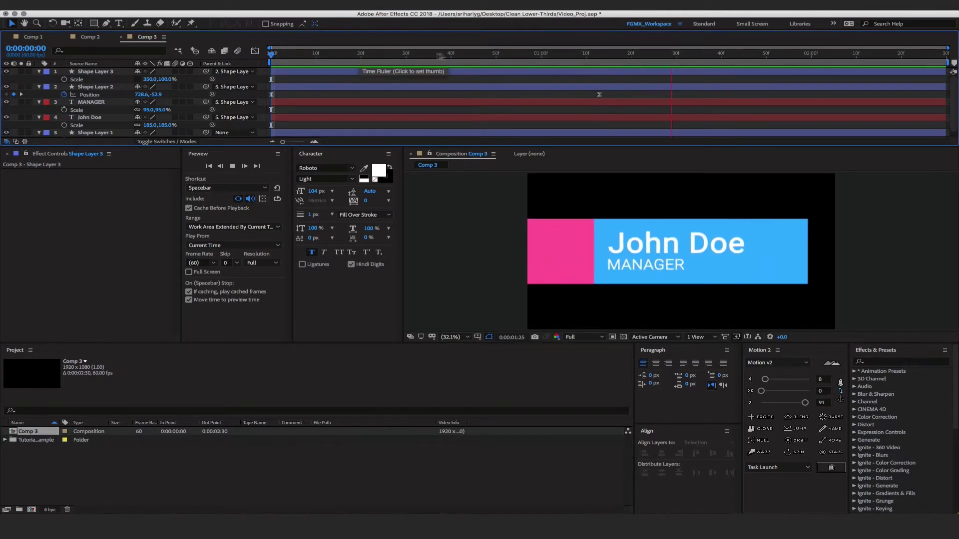
At 0:00:00:47, change the widened duplicate's fill to the blue sampled from the background rectangle.
left_click(482, 53)
left_click(96, 73)
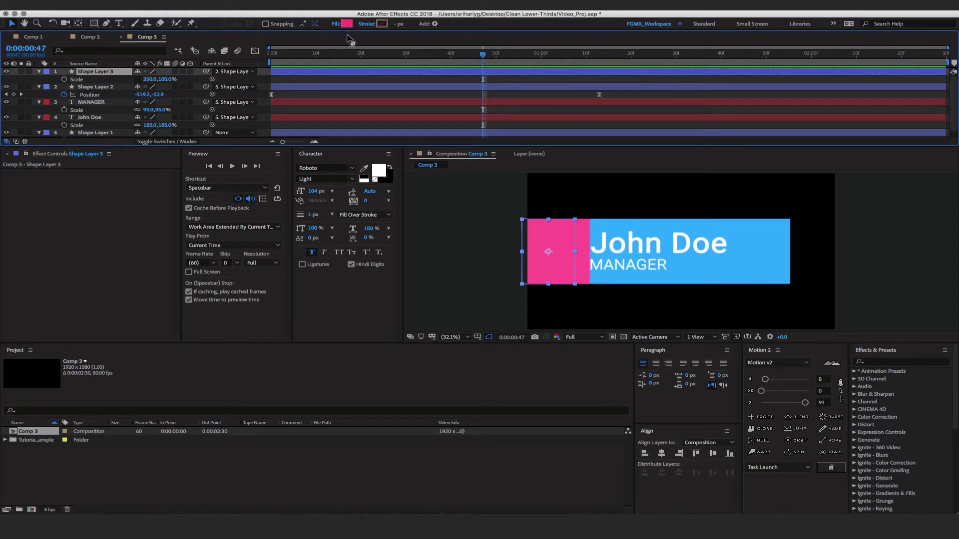
left_click(345, 24)
left_click(707, 307)
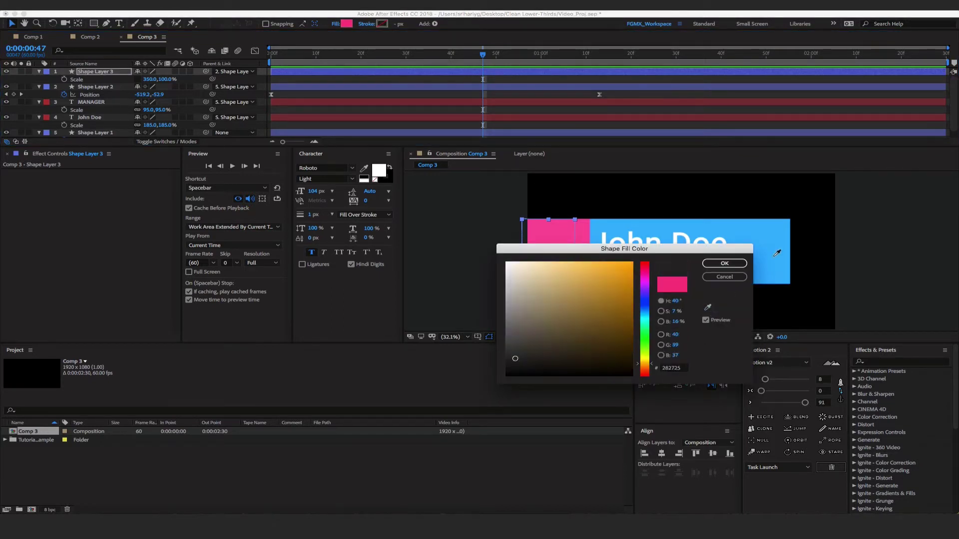
left_click(778, 252)
left_click(709, 264)
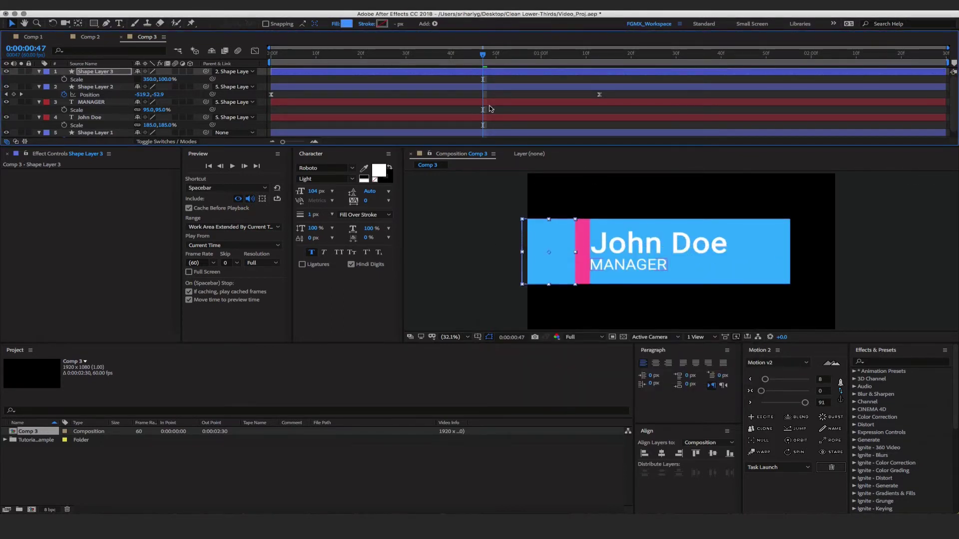
left_click(619, 263)
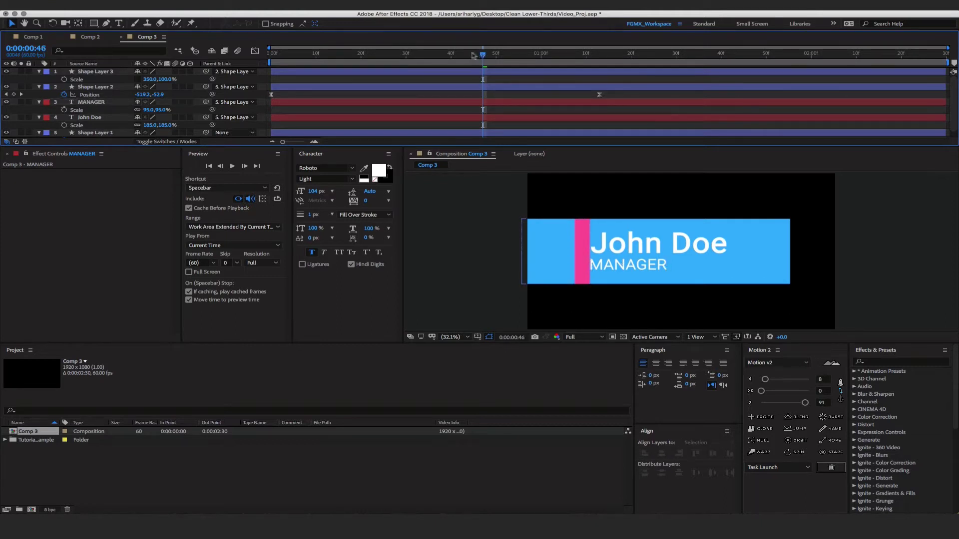
Preview the animation from the first frame to check how the blue cover hides the text, and select the pink bar's layer.
left_click_drag(473, 56, 374, 55)
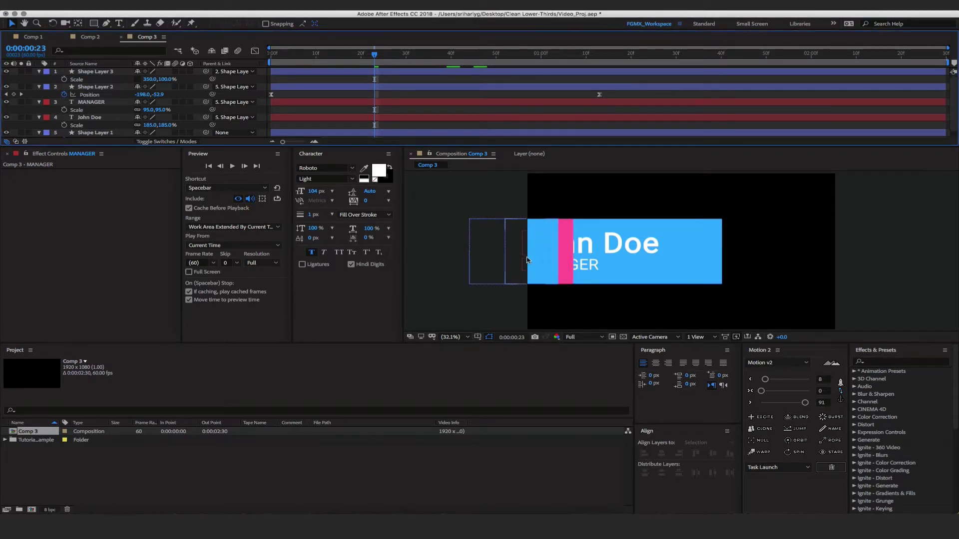
left_click_drag(347, 59, 274, 56)
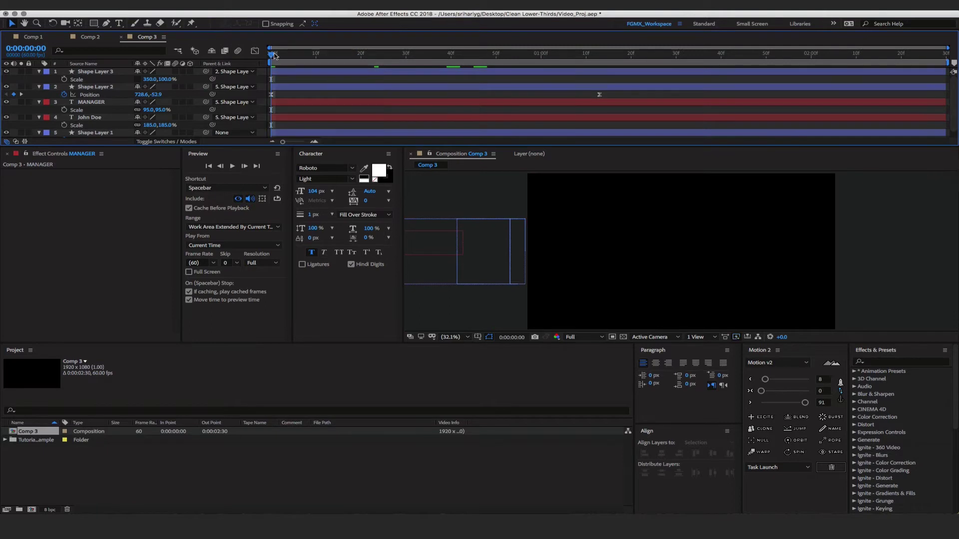
key("space")
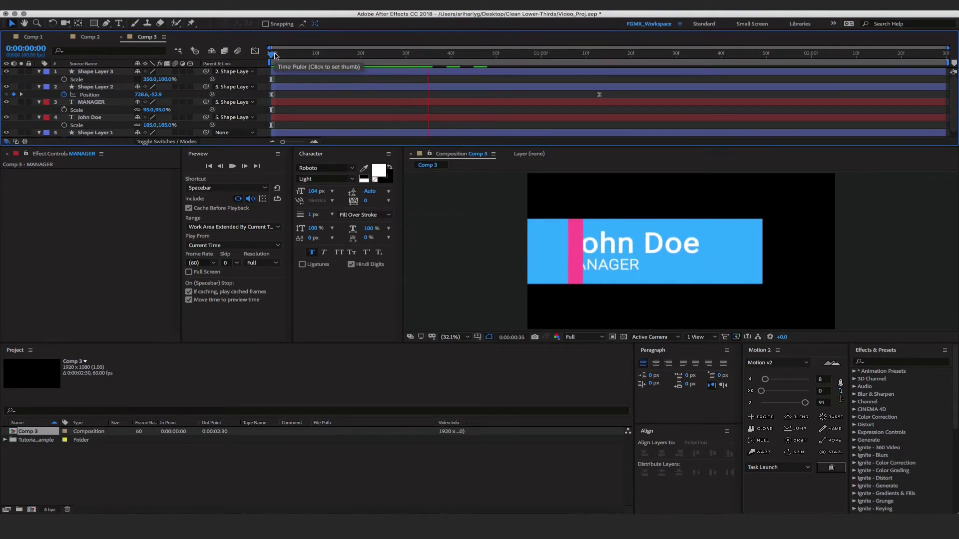
key("space")
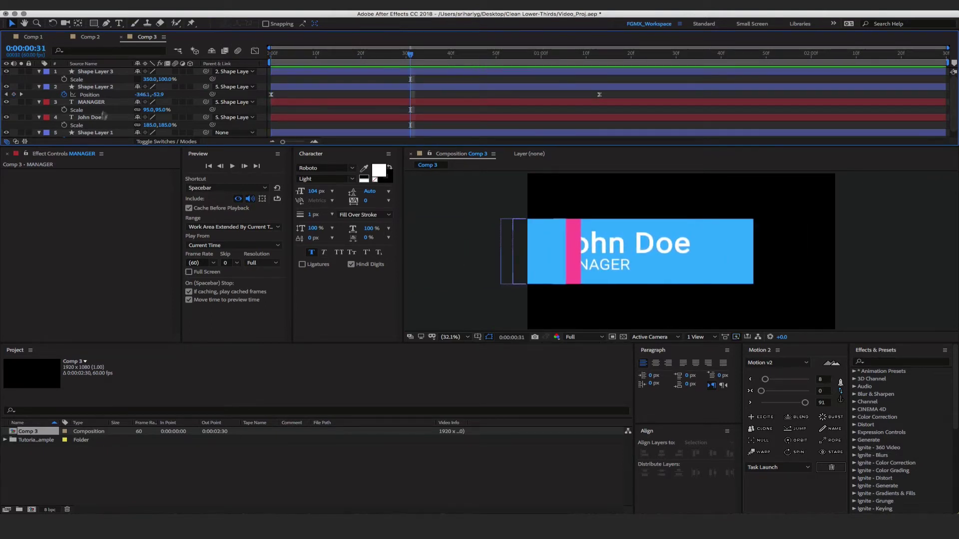
left_click(100, 88)
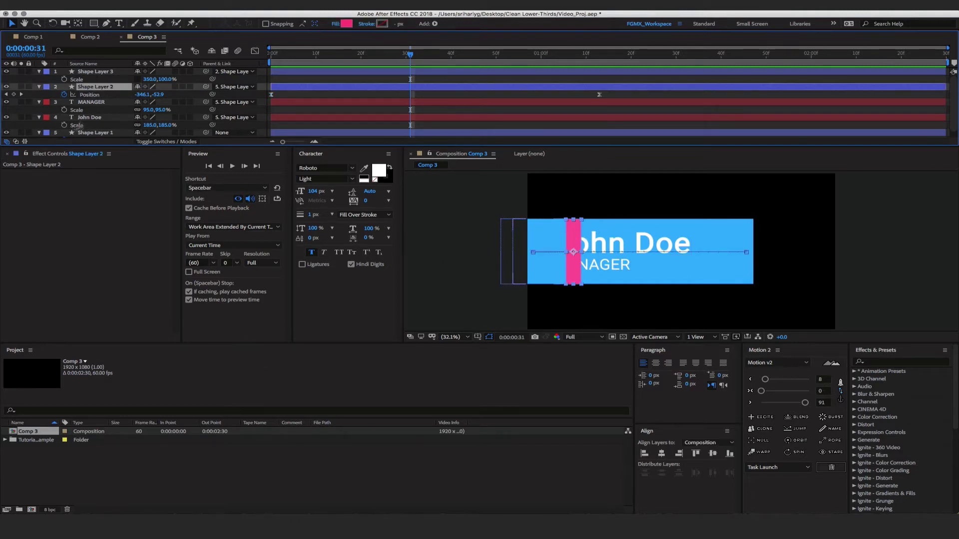
Add a Drop Shadow layer style to the pink bar with 26% opacity, 90° angle, 0 distance, 100% spread and size 13.
right_click(101, 89)
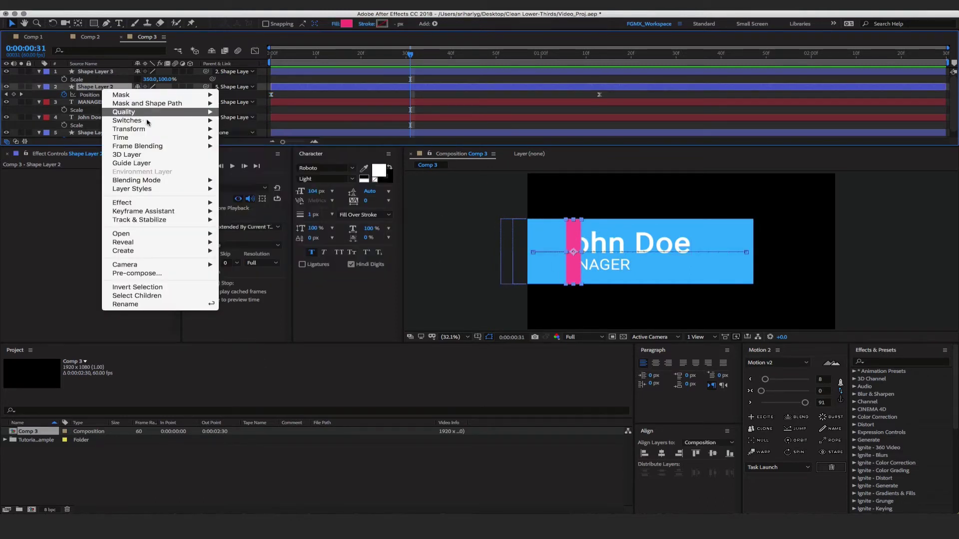
mouse_move(160, 188)
left_click(268, 228)
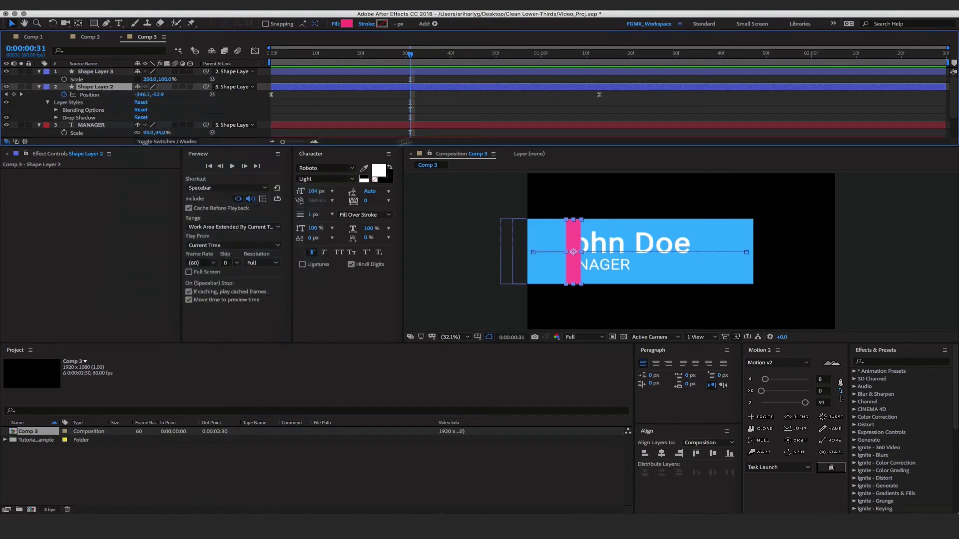
Preview the shadowed animation from the first frame, then collapse all layer properties and play it again.
left_click_drag(403, 60, 163, 60)
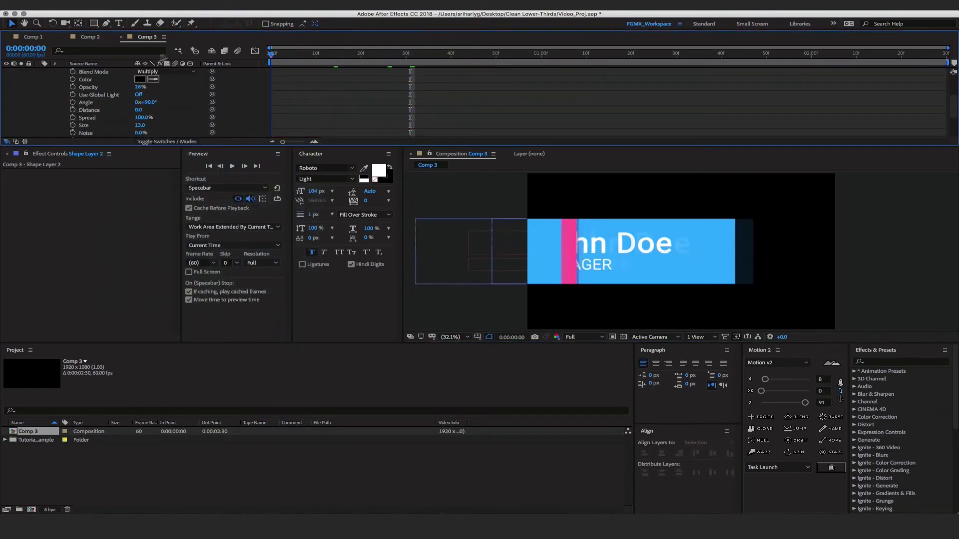
left_click(746, 160)
left_click(625, 113)
key("space")
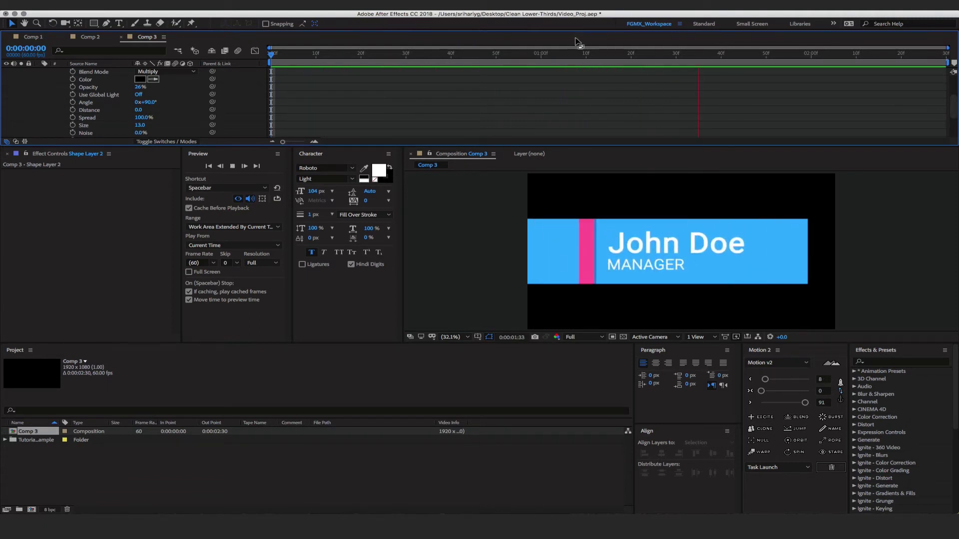
key("space")
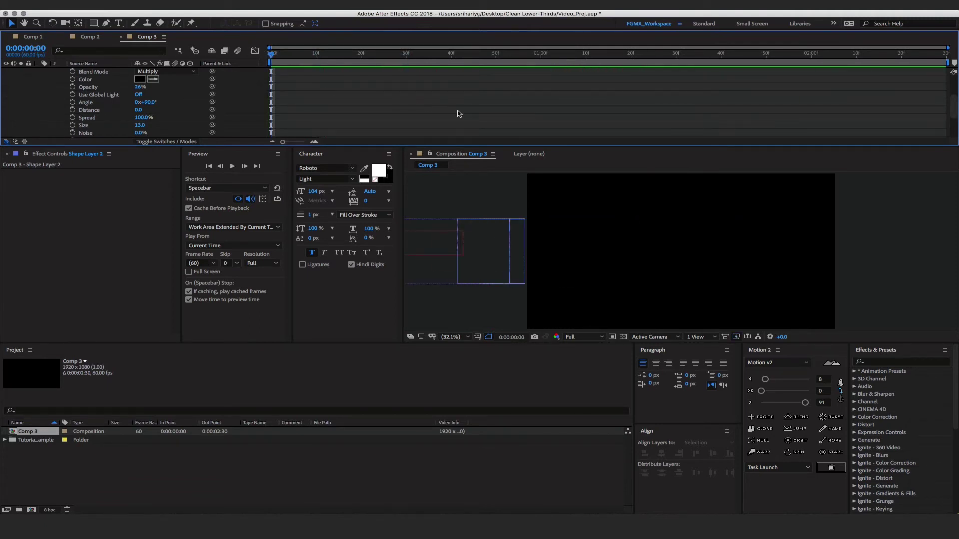
key("u")
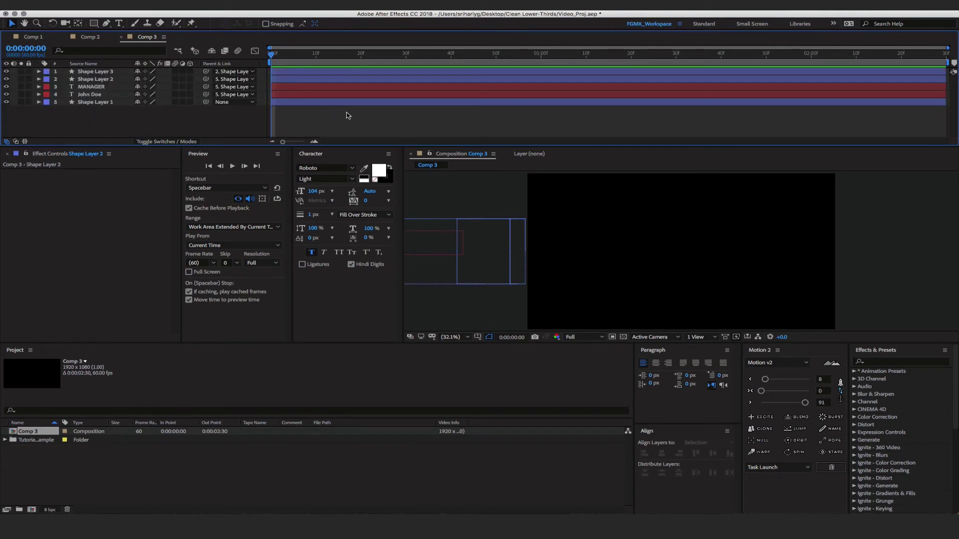
key("space")
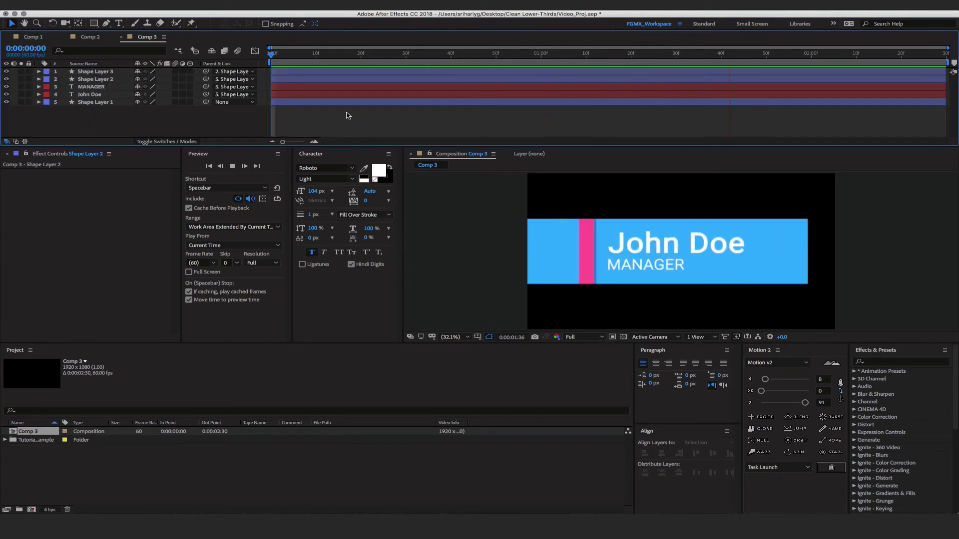